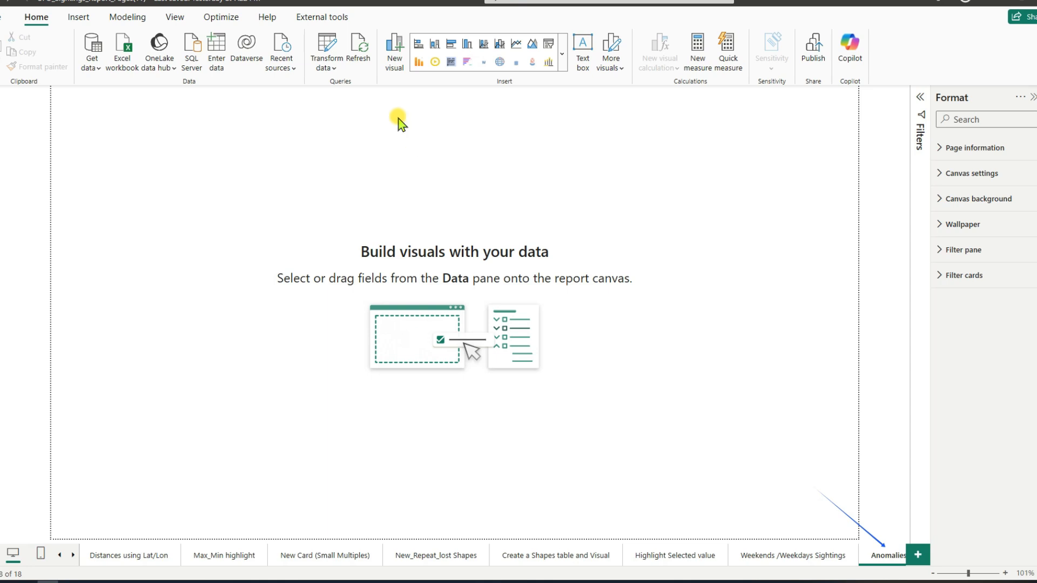
Insert a line chart, place it in the lower part of the Anomalies page and widen it to nearly the page width.
{"action": "left_click", "coordinate": [514, 51]}
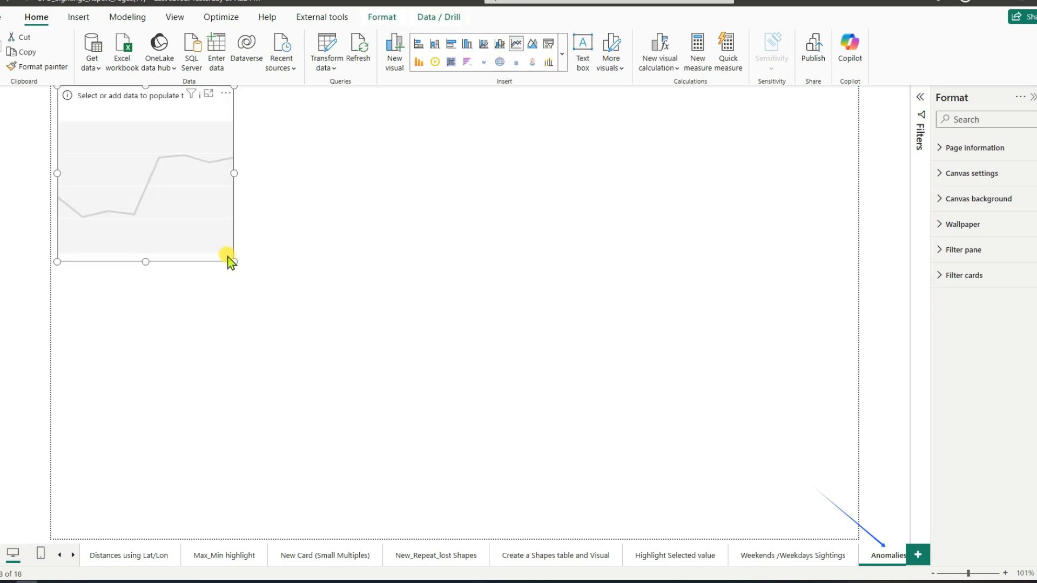
{"action": "left_click_drag", "start_coordinate": [227, 101], "coordinate": [243, 325]}
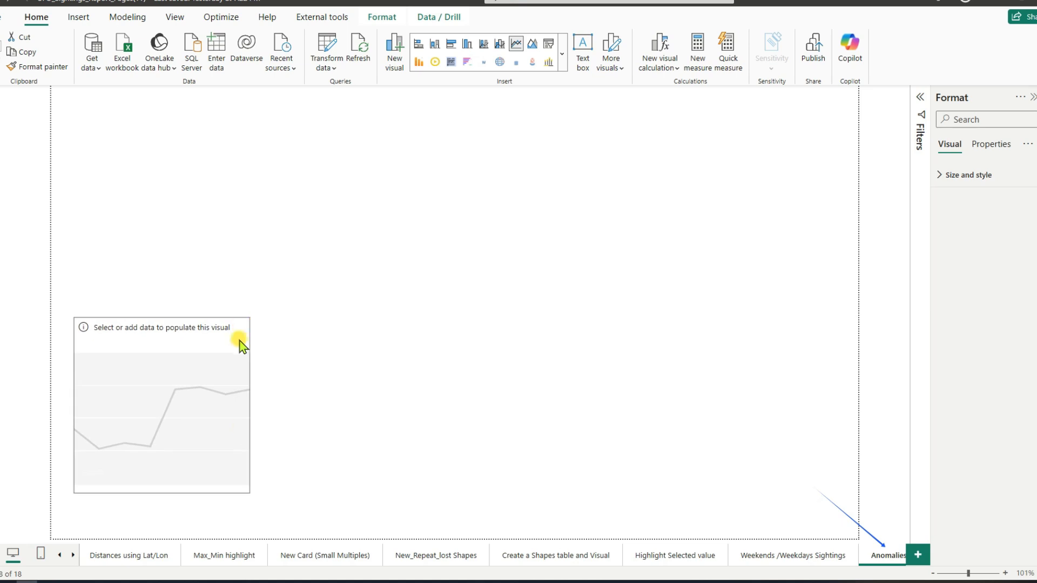
{"action": "left_click_drag", "start_coordinate": [250, 493], "coordinate": [847, 529]}
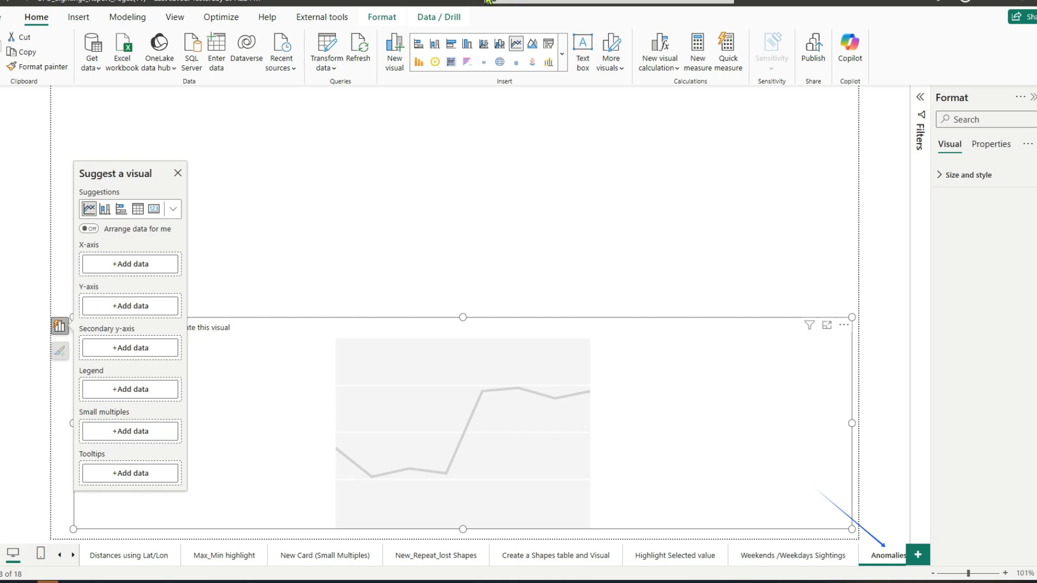
Add the Date field from calendar_table to the line chart's X-axis.
{"action": "left_click", "coordinate": [149, 276]}
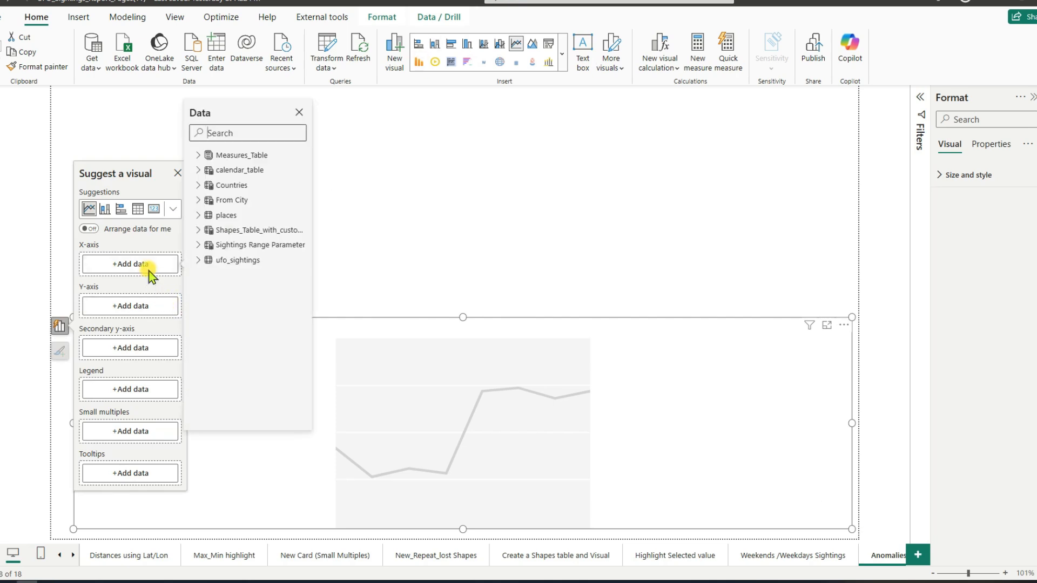
{"action": "left_click", "coordinate": [203, 170]}
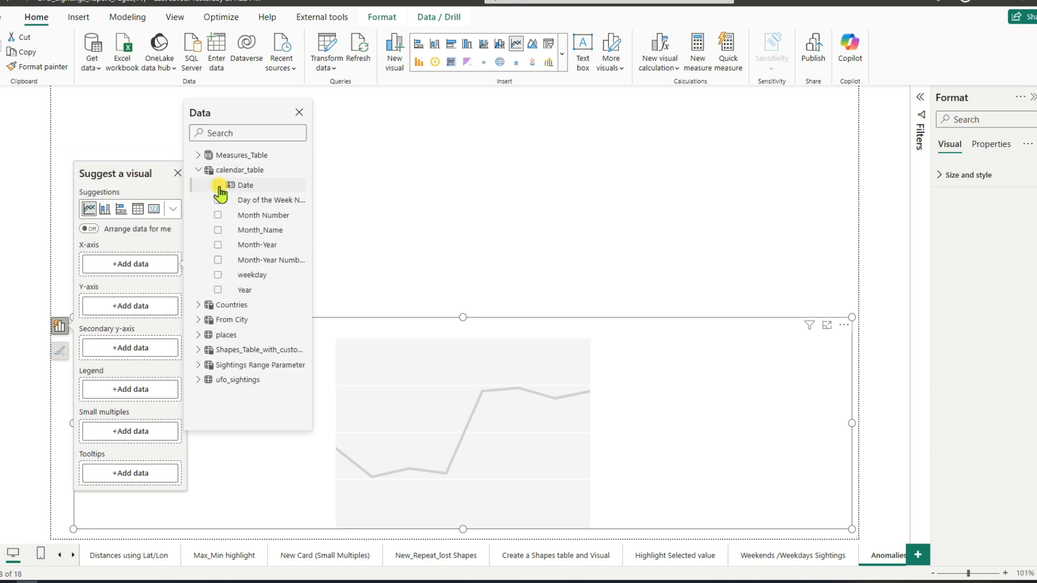
{"action": "left_click", "coordinate": [218, 185]}
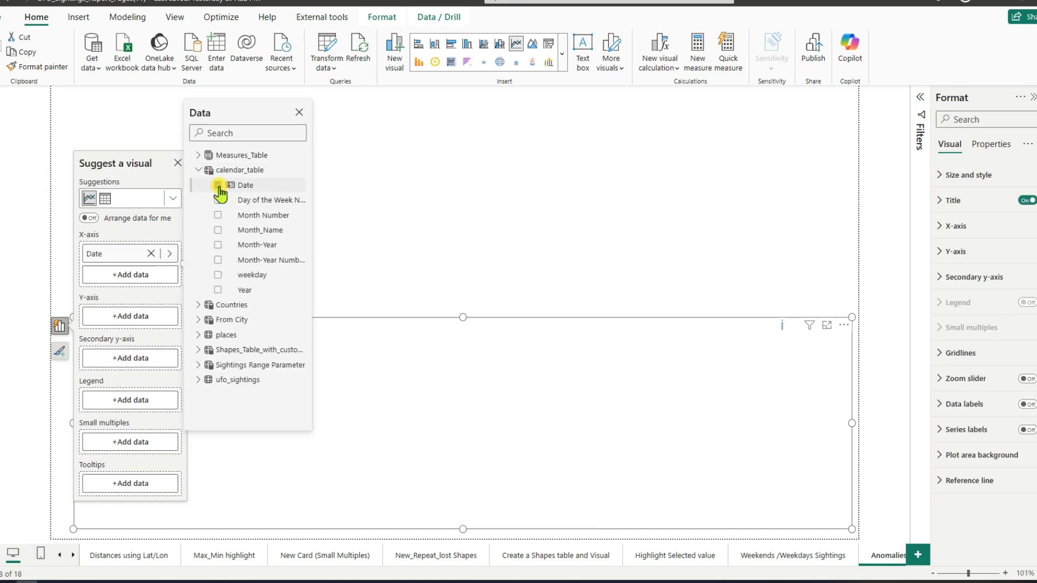
Add the Total Sightings measure from the Misc folder of Measures_Table to the chart's Y-axis.
{"action": "left_click", "coordinate": [148, 318]}
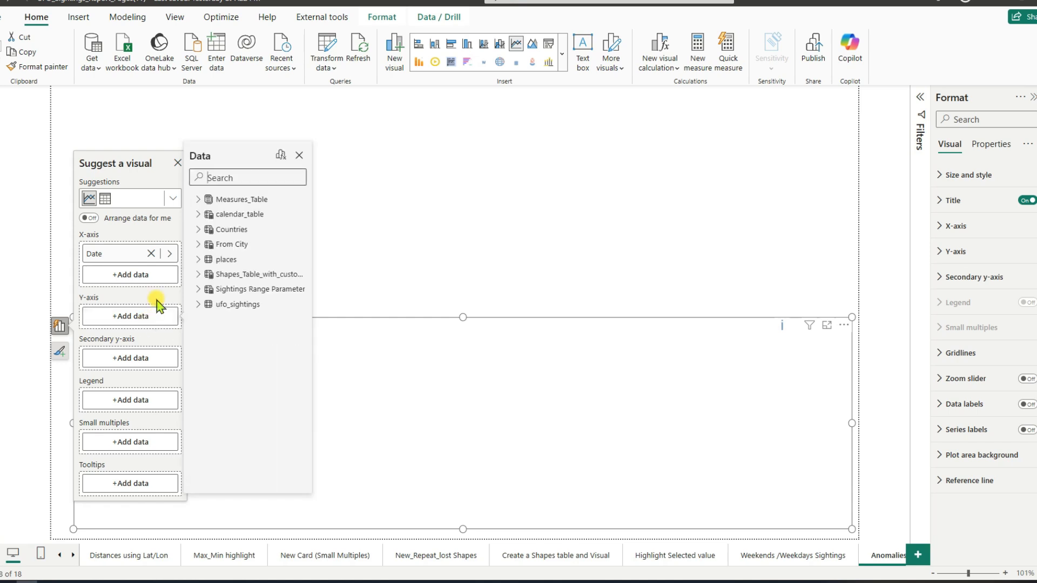
{"action": "left_click", "coordinate": [200, 200]}
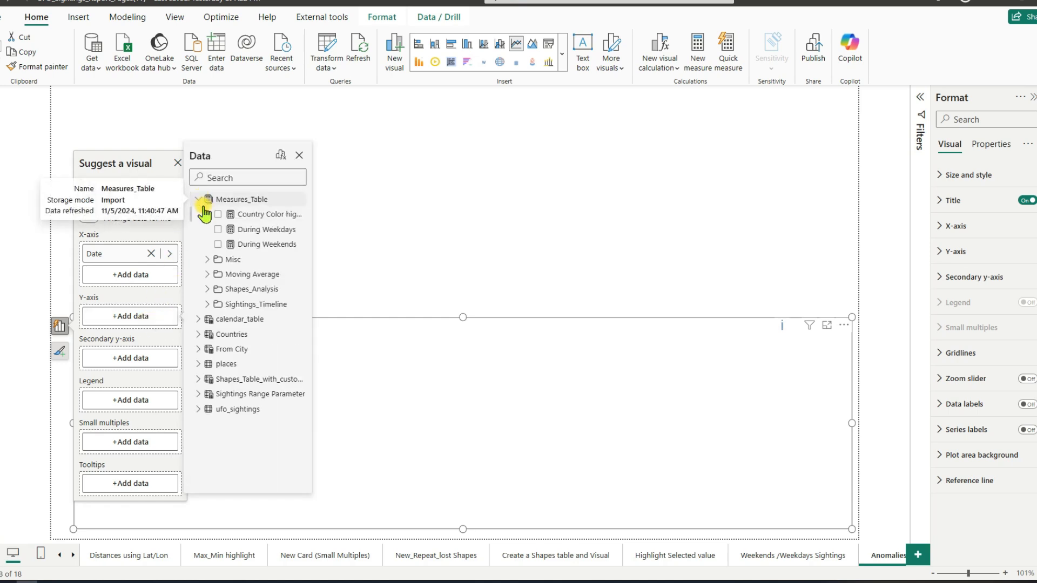
{"action": "left_click", "coordinate": [208, 259]}
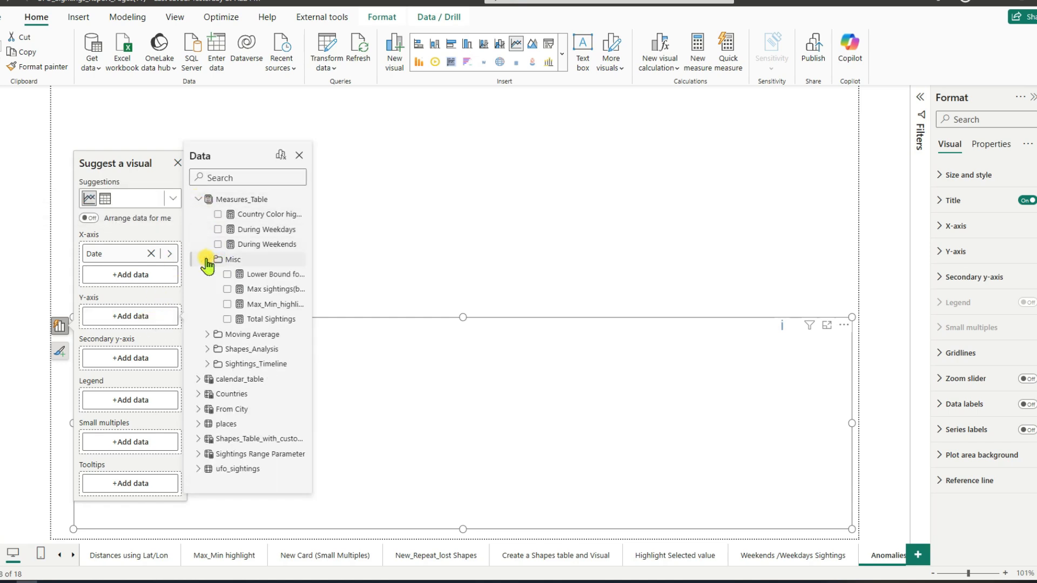
{"action": "left_click", "coordinate": [227, 320]}
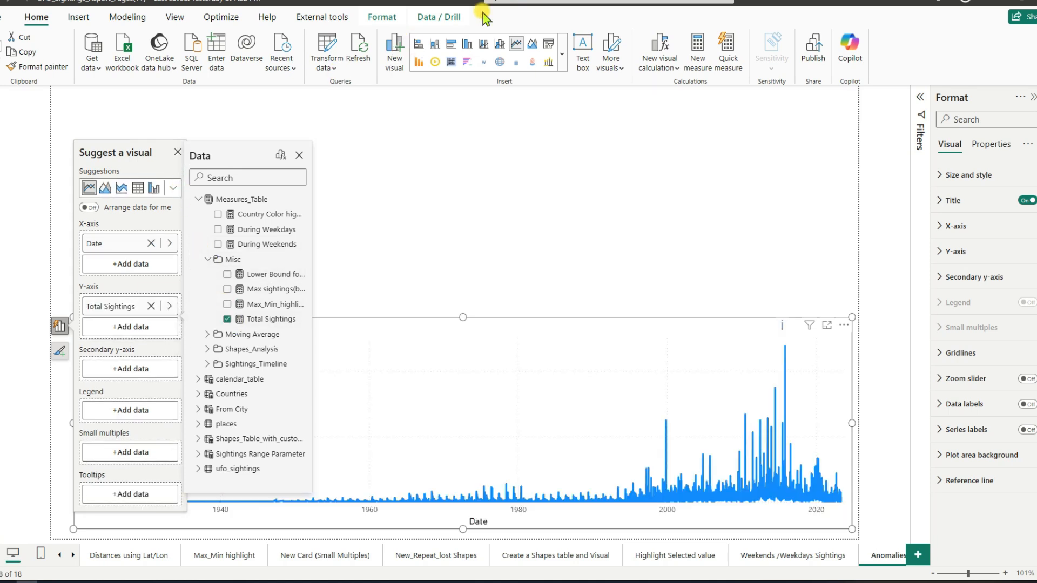
{"action": "left_click", "coordinate": [181, 153]}
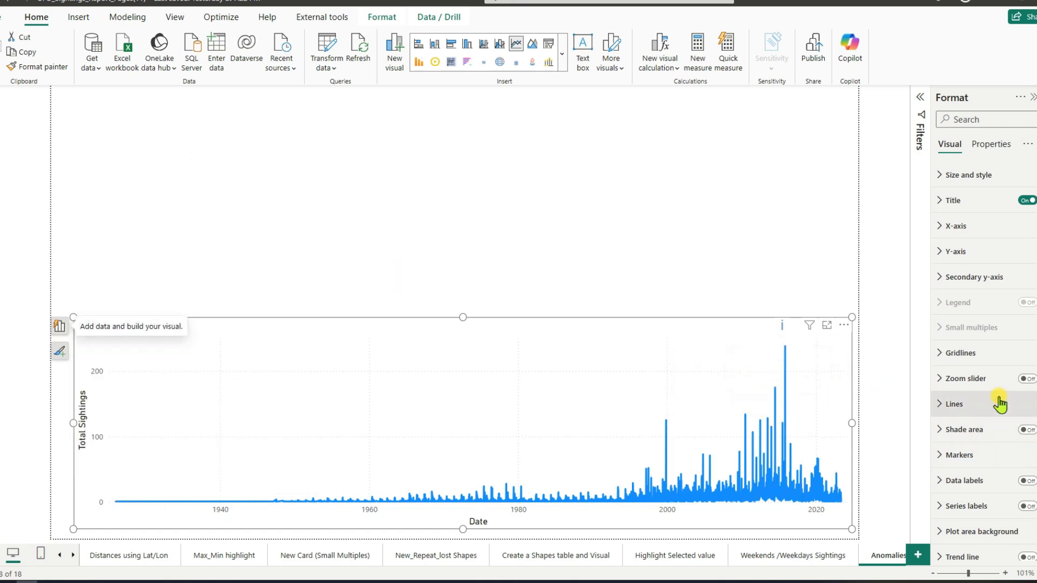
Turn on the line chart's data labels and set their value display units to None.
{"action": "left_click", "coordinate": [1028, 480]}
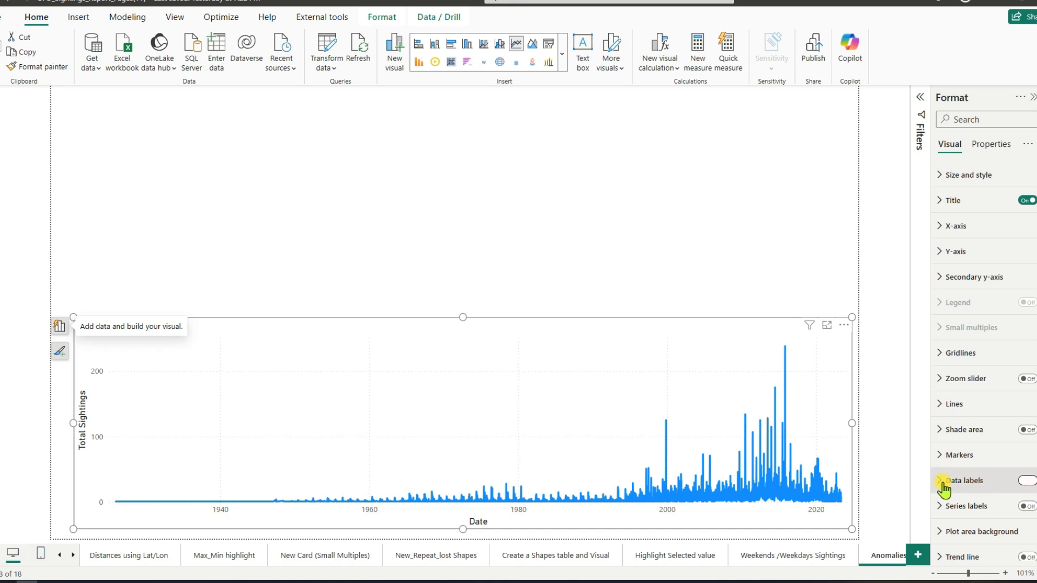
{"action": "left_click", "coordinate": [982, 496]}
{"action": "scroll", "coordinate": [987, 491], "scroll_direction": "down", "scroll_amount": 4}
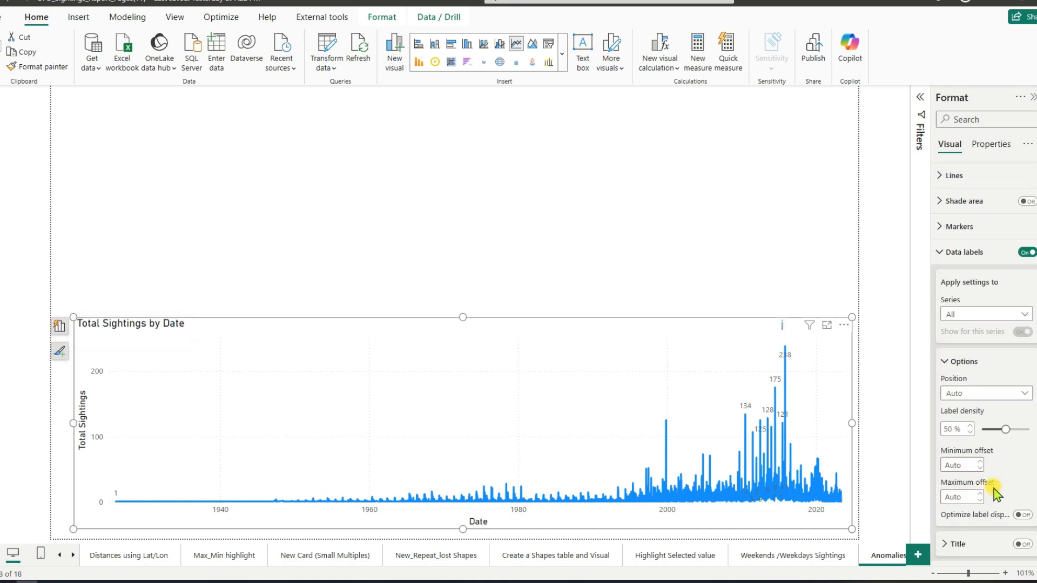
{"action": "scroll", "coordinate": [994, 482], "scroll_direction": "down", "scroll_amount": 4}
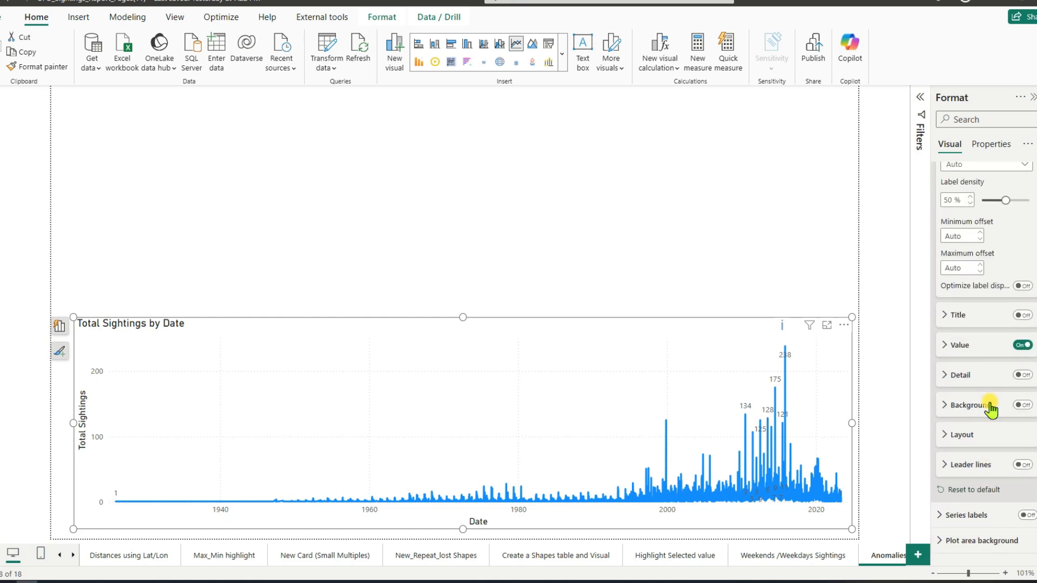
{"action": "left_click", "coordinate": [950, 346]}
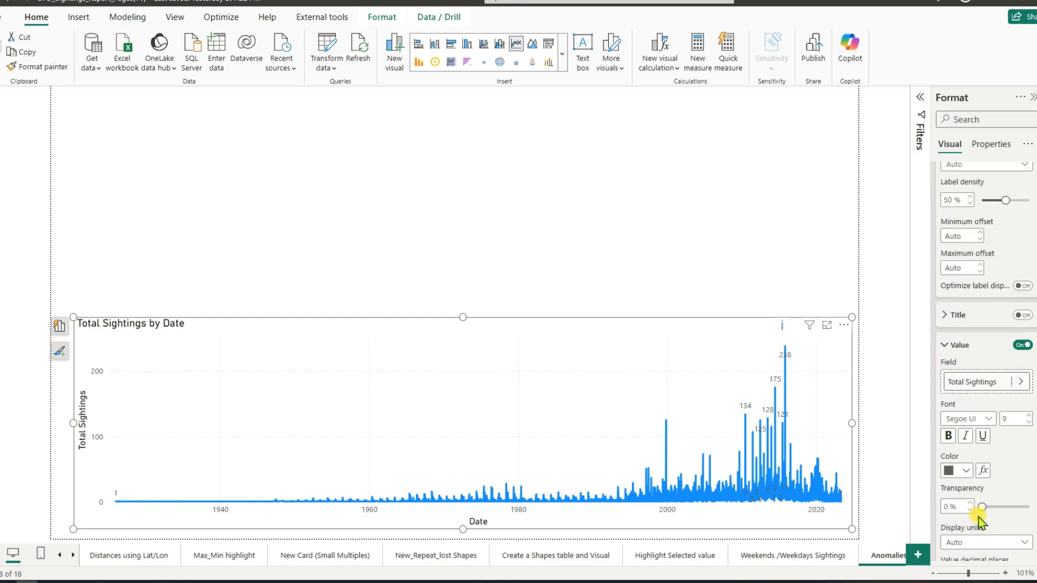
{"action": "left_click", "coordinate": [980, 542]}
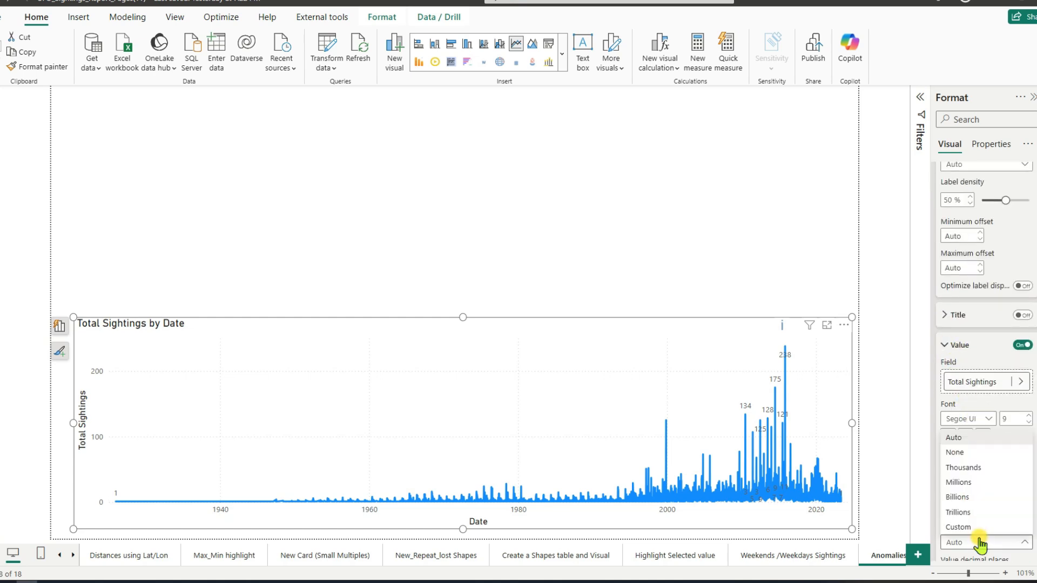
{"action": "left_click", "coordinate": [965, 455]}
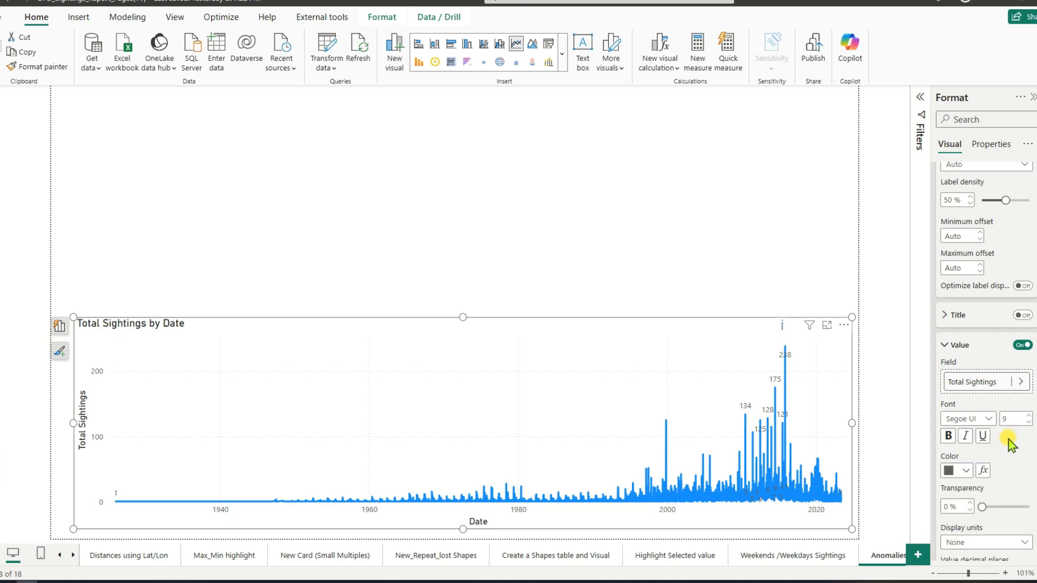
Set the position of the chart's data labels to Above.
{"action": "scroll", "coordinate": [1011, 444], "scroll_direction": "down", "scroll_amount": 4}
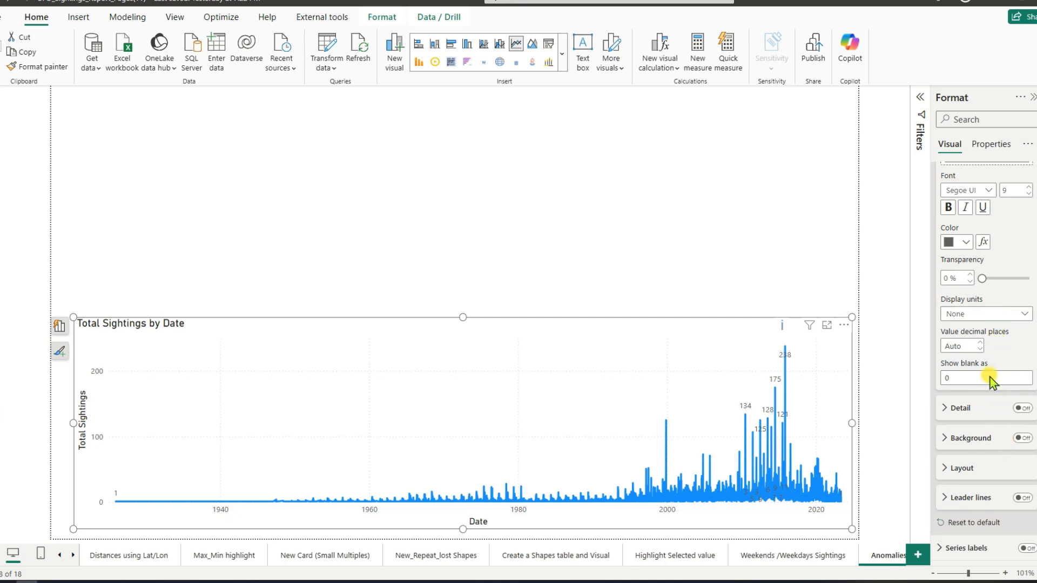
{"action": "scroll", "coordinate": [997, 345], "scroll_direction": "up", "scroll_amount": 4}
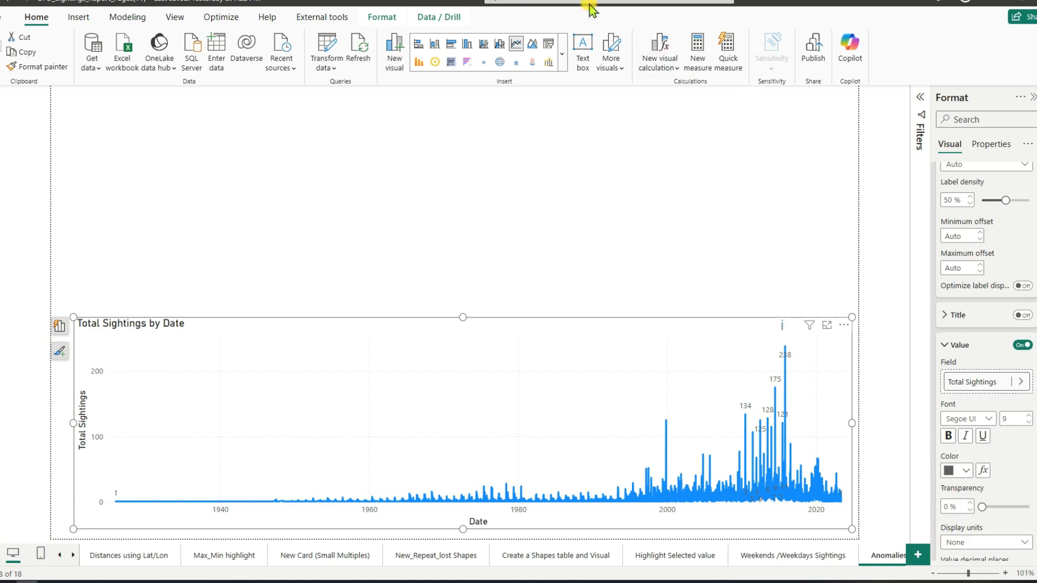
{"action": "scroll", "coordinate": [579, 3], "scroll_direction": "up", "scroll_amount": 2}
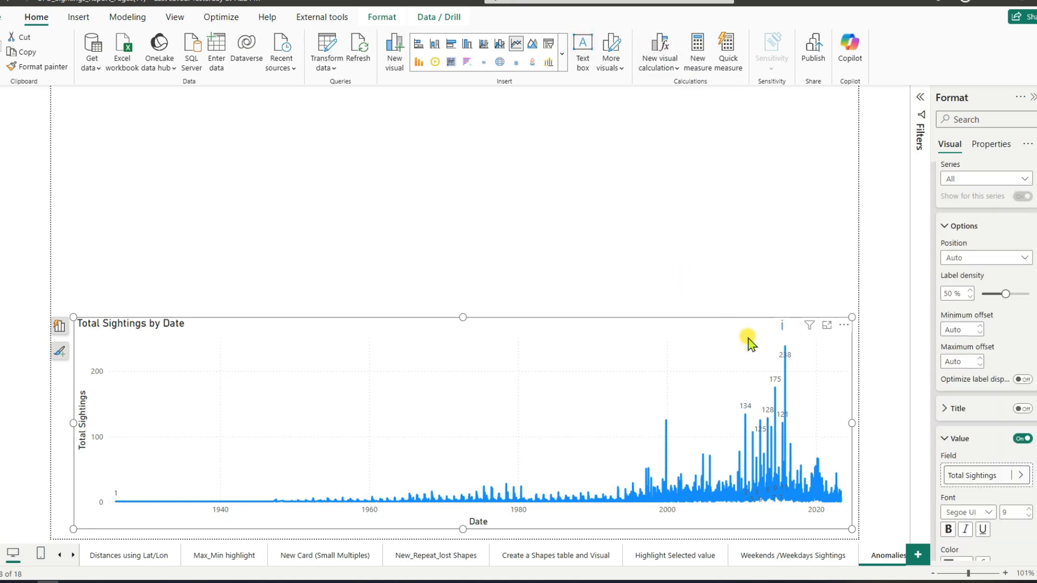
{"action": "left_click", "coordinate": [987, 260]}
{"action": "left_click", "coordinate": [971, 288]}
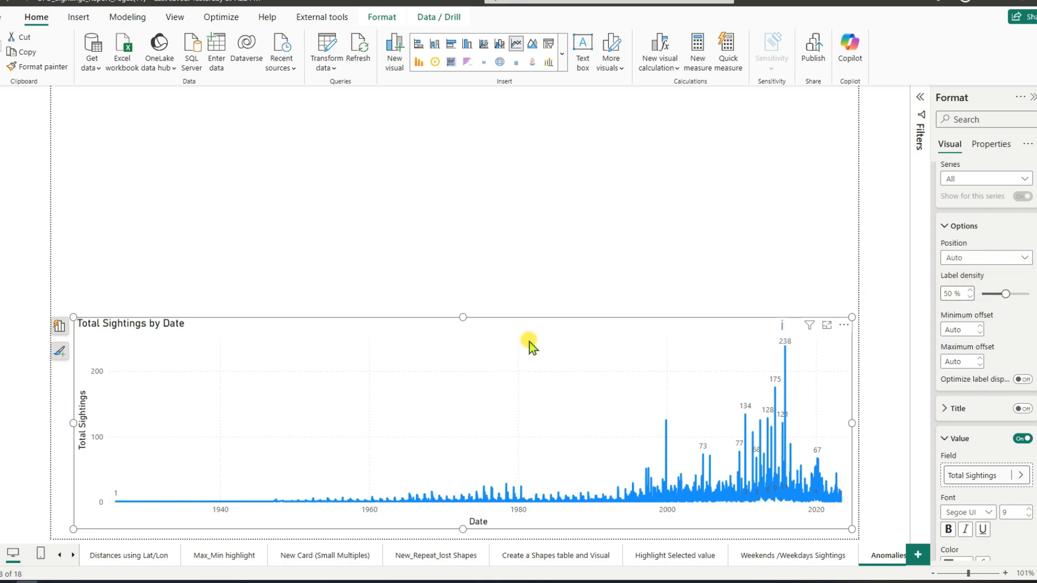
Extend the line chart upward so it fills most of the page height.
{"action": "left_click_drag", "start_coordinate": [462, 318], "coordinate": [490, 128]}
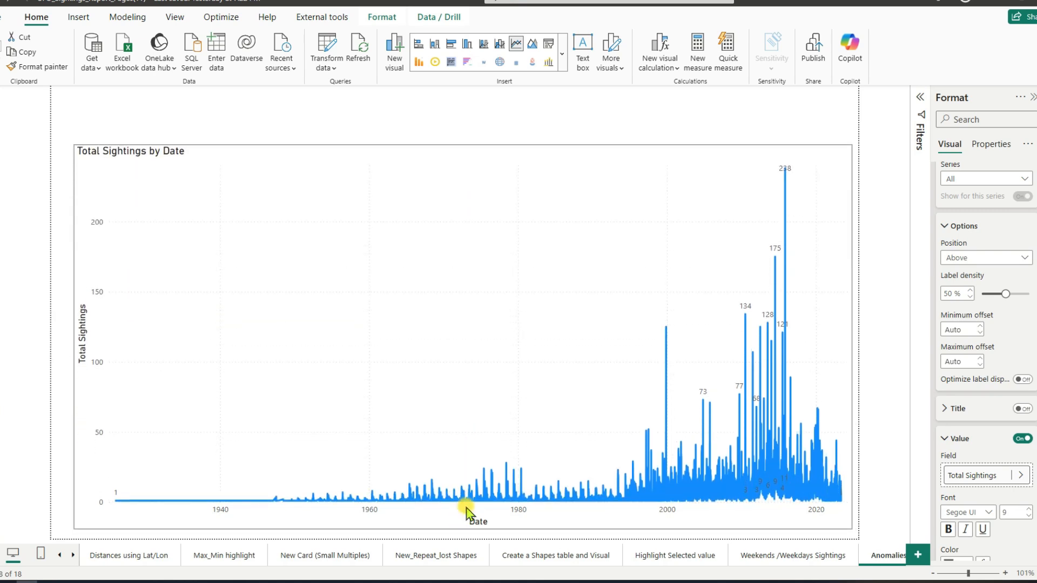
{"action": "left_click", "coordinate": [476, 496]}
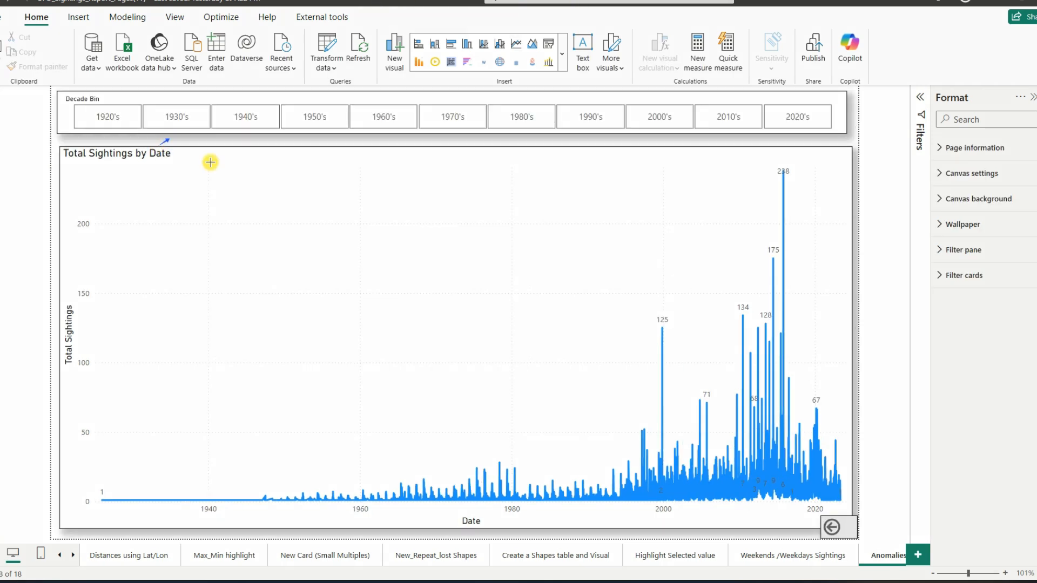
Examine the dates and sightings values at the chart's tallest spikes from 2000 onward.
{"action": "left_click_drag", "start_coordinate": [742, 534], "coordinate": [804, 532]}
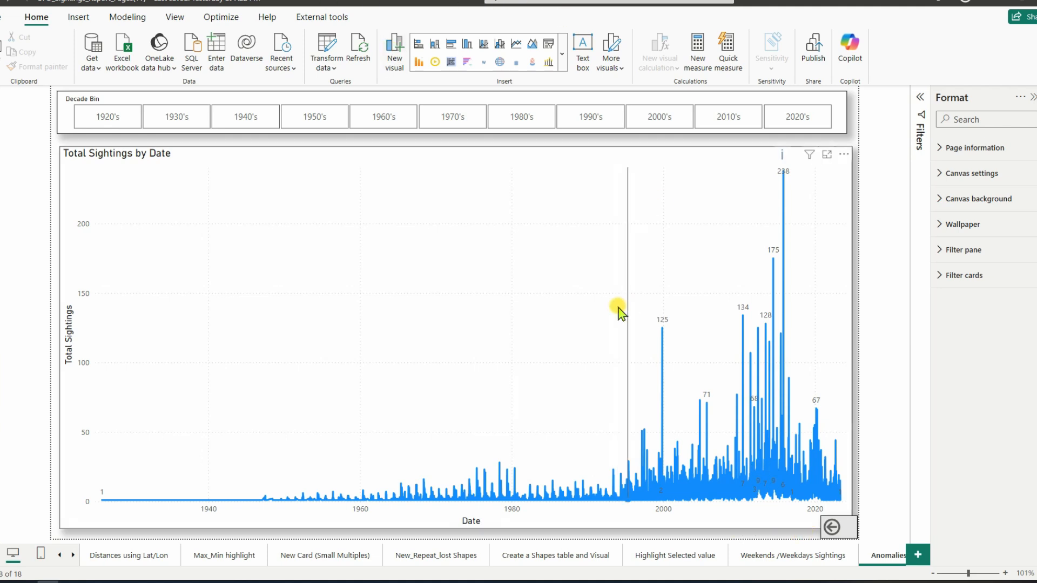
{"action": "mouse_move", "coordinate": [664, 331]}
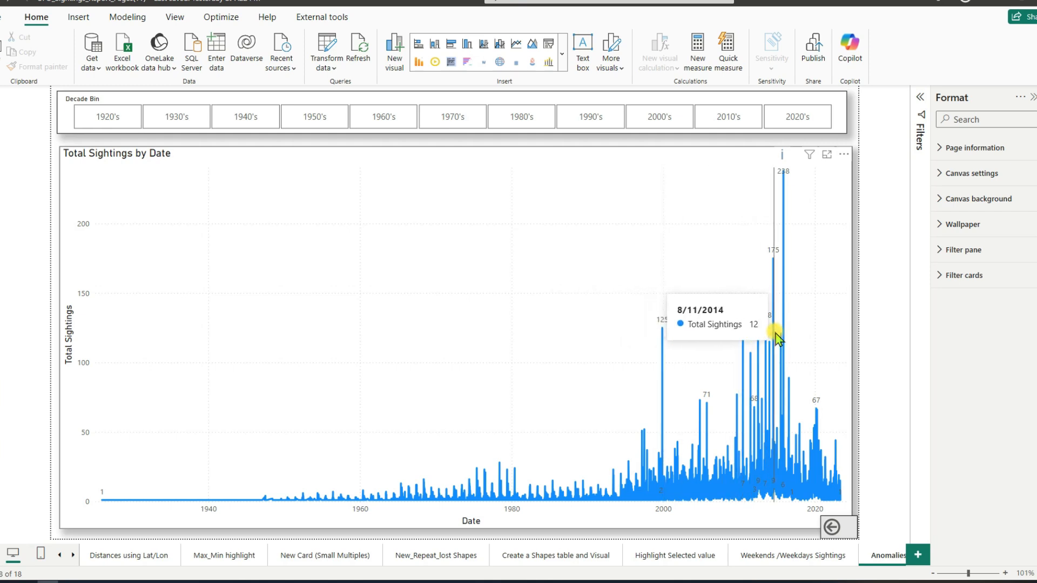
{"action": "mouse_move", "coordinate": [783, 157]}
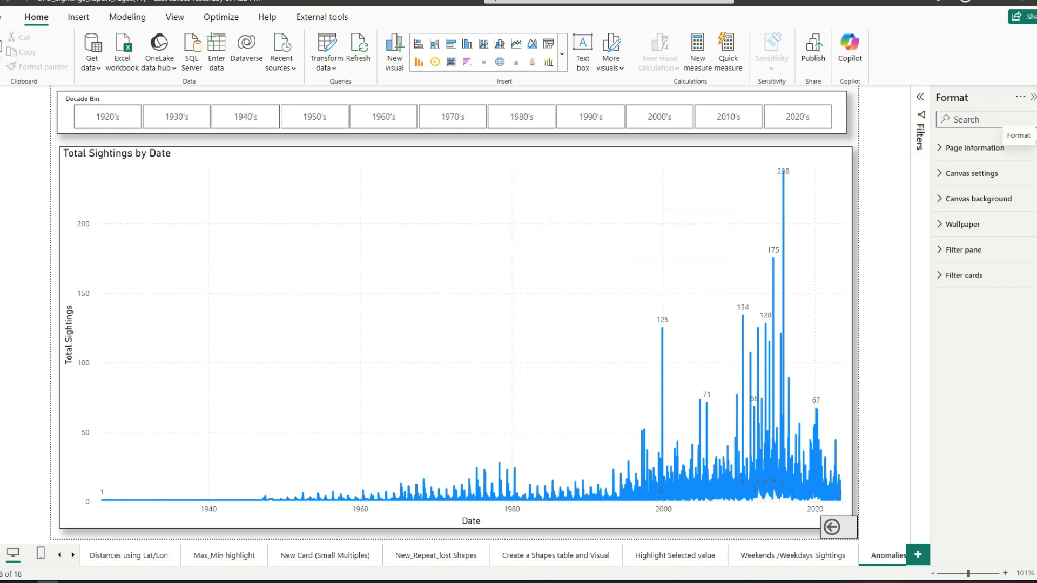
Select the Total Sightings by Date chart and bring up its visual formatting options.
{"action": "left_click", "coordinate": [1035, 129]}
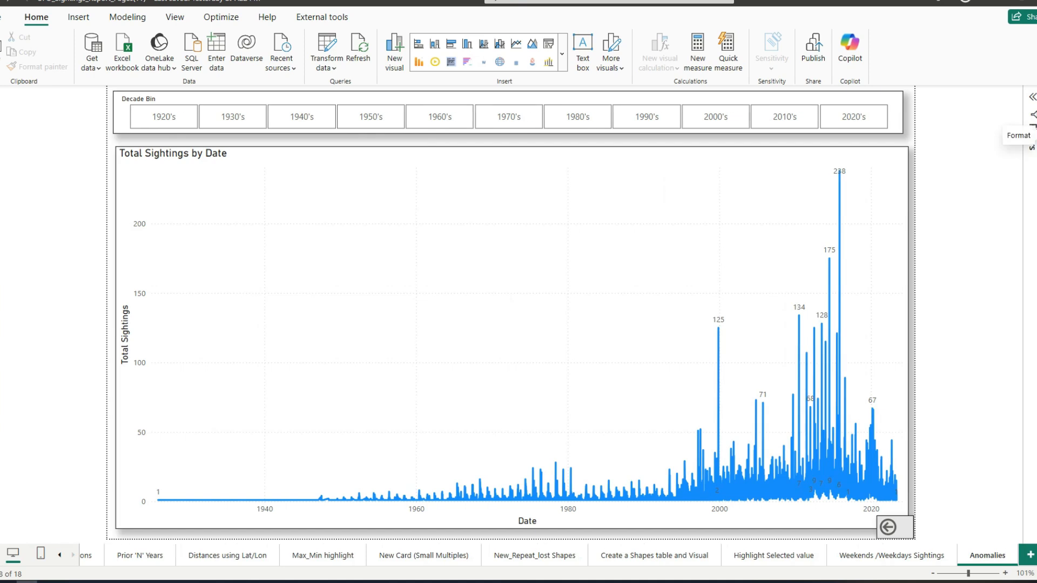
{"action": "left_click", "coordinate": [607, 164]}
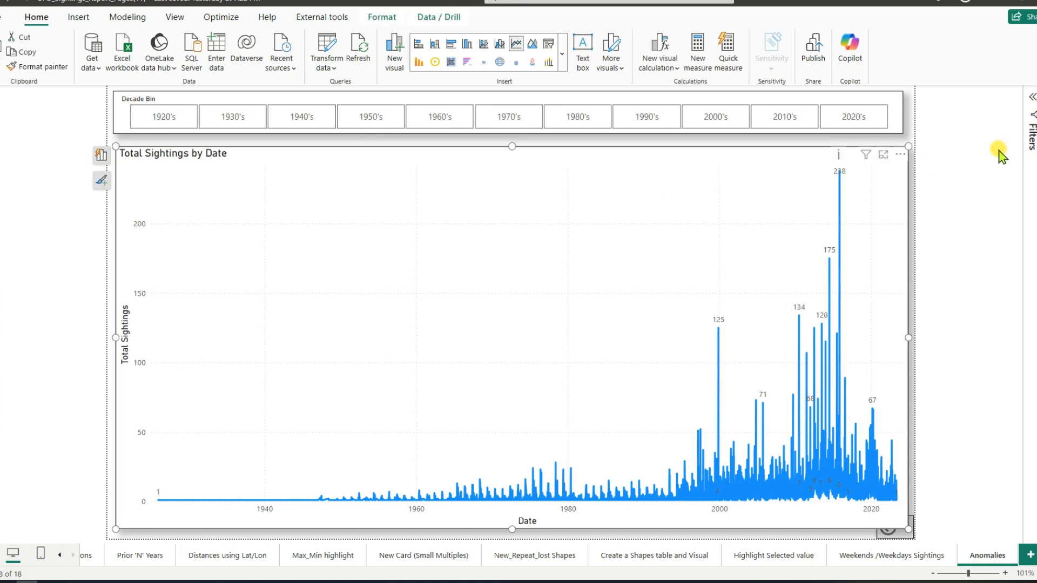
{"action": "left_click", "coordinate": [1032, 141]}
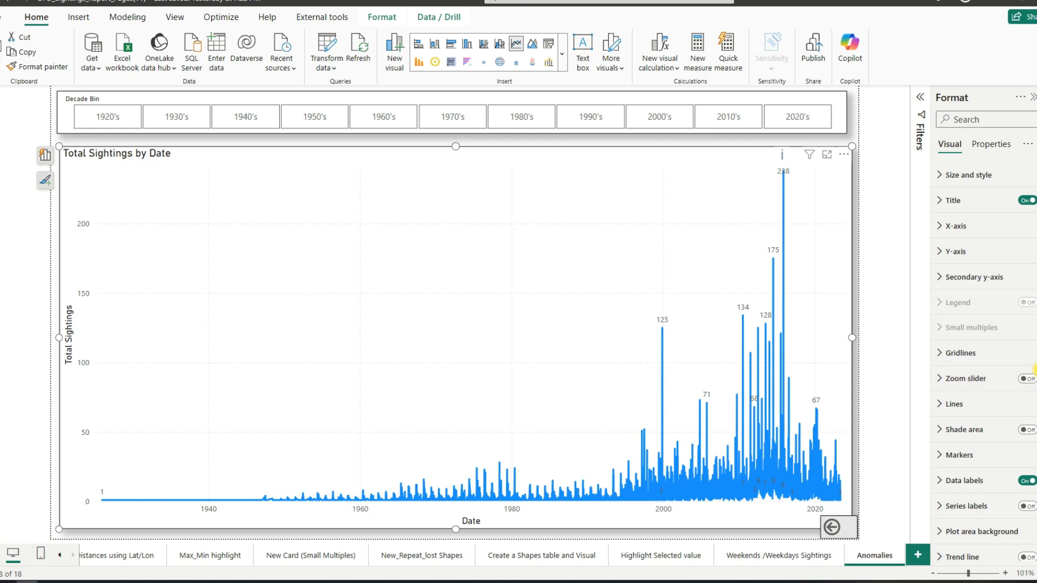
Try a trend line on the Total Sightings by Date chart and turn it off again.
{"action": "scroll", "coordinate": [1034, 371], "scroll_direction": "down", "scroll_amount": 4}
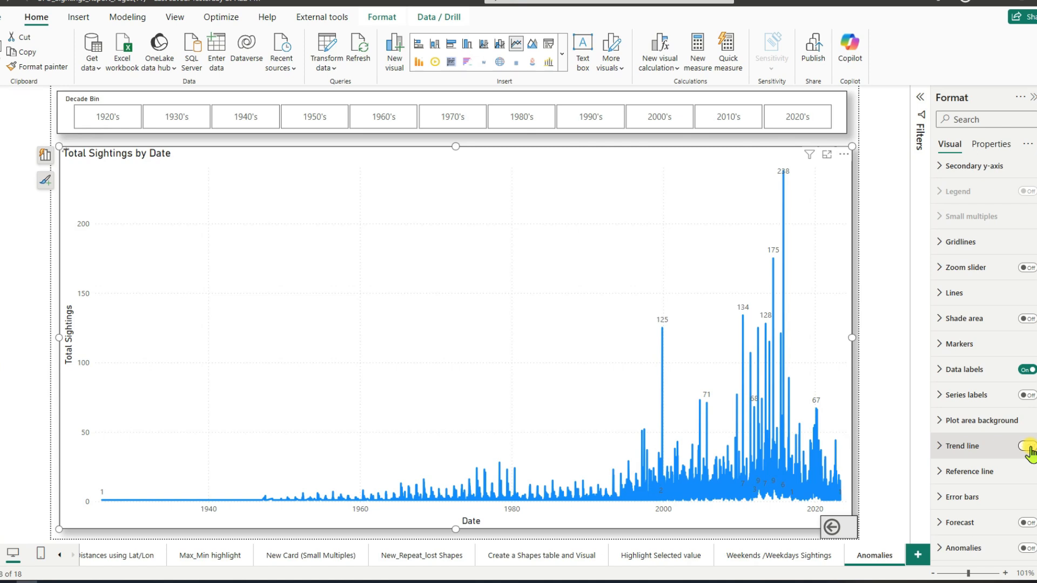
{"action": "left_click", "coordinate": [1027, 446]}
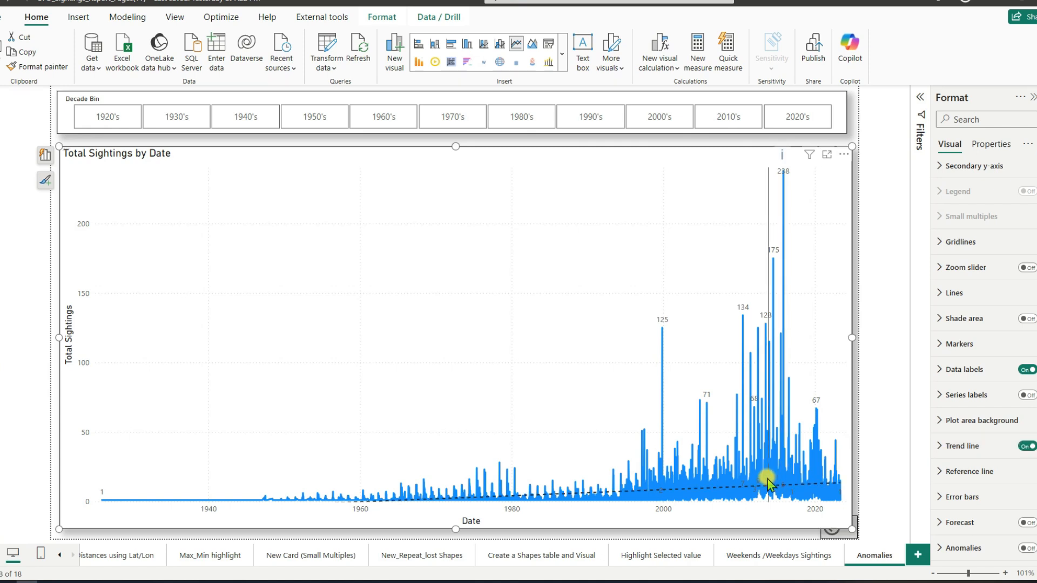
{"action": "left_click", "coordinate": [1025, 448]}
Try an average reference line for Total Sightings on the chart and remove it again.
{"action": "left_click", "coordinate": [939, 475]}
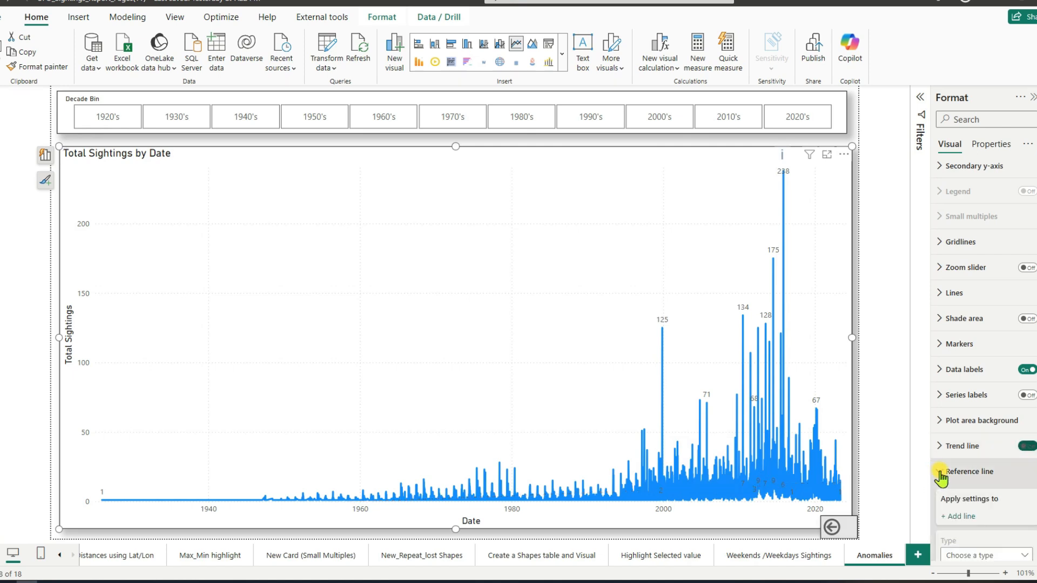
{"action": "scroll", "coordinate": [1011, 491], "scroll_direction": "down", "scroll_amount": 4}
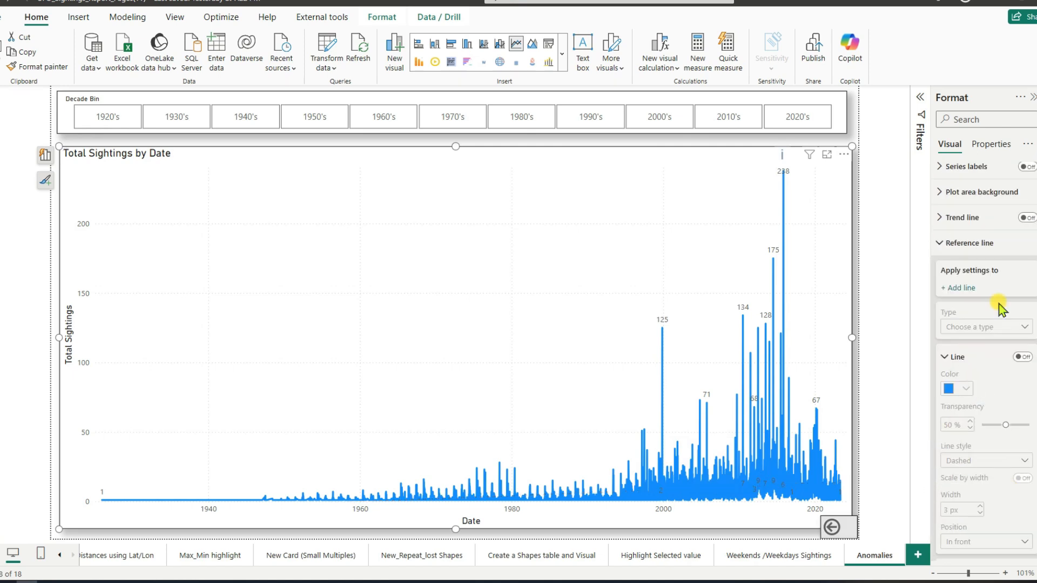
{"action": "left_click", "coordinate": [962, 288]}
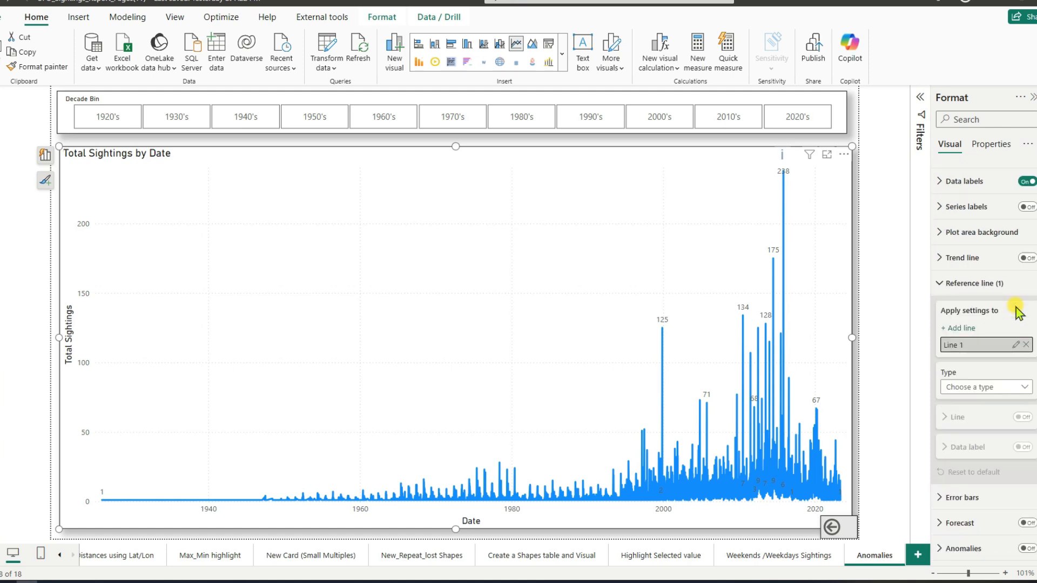
{"action": "left_click", "coordinate": [1024, 388]}
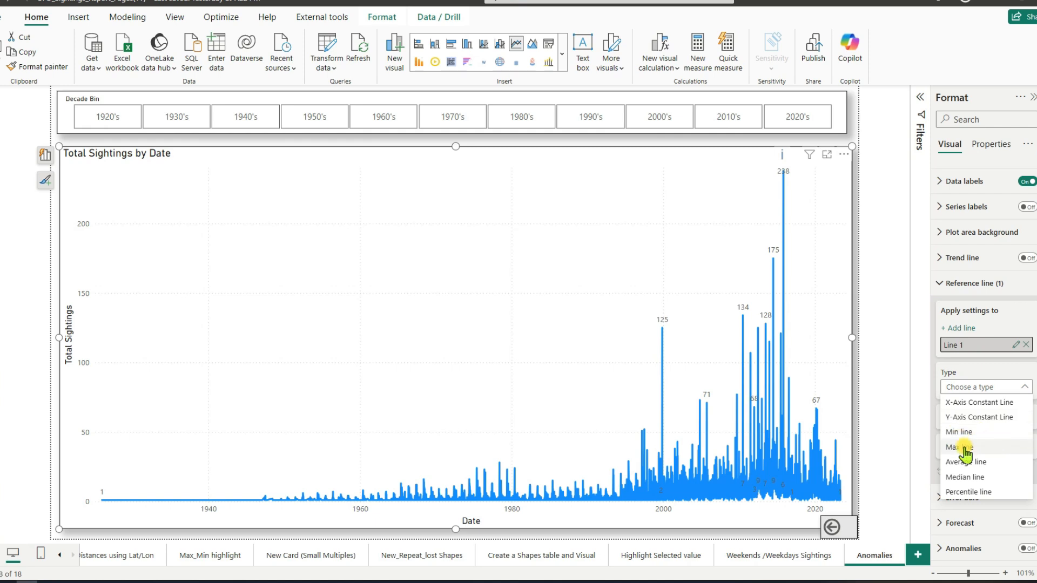
{"action": "left_click", "coordinate": [979, 463]}
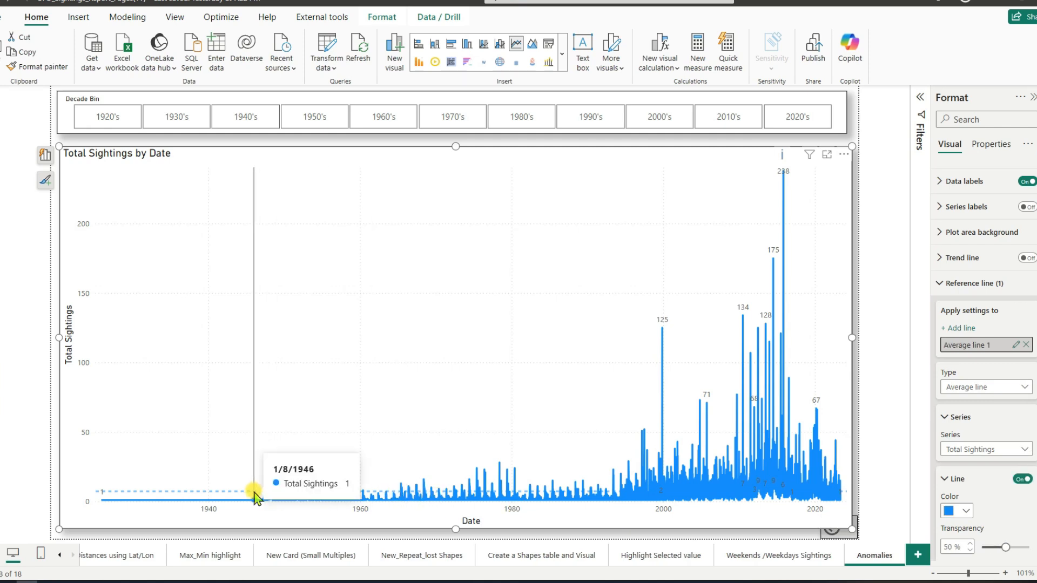
{"action": "left_click", "coordinate": [1023, 346]}
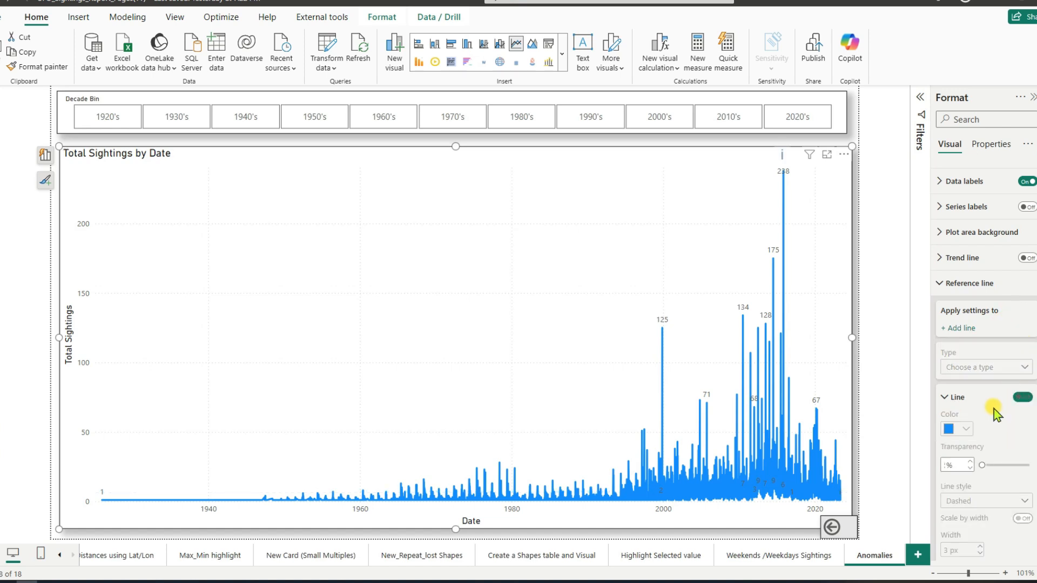
{"action": "left_click", "coordinate": [944, 286]}
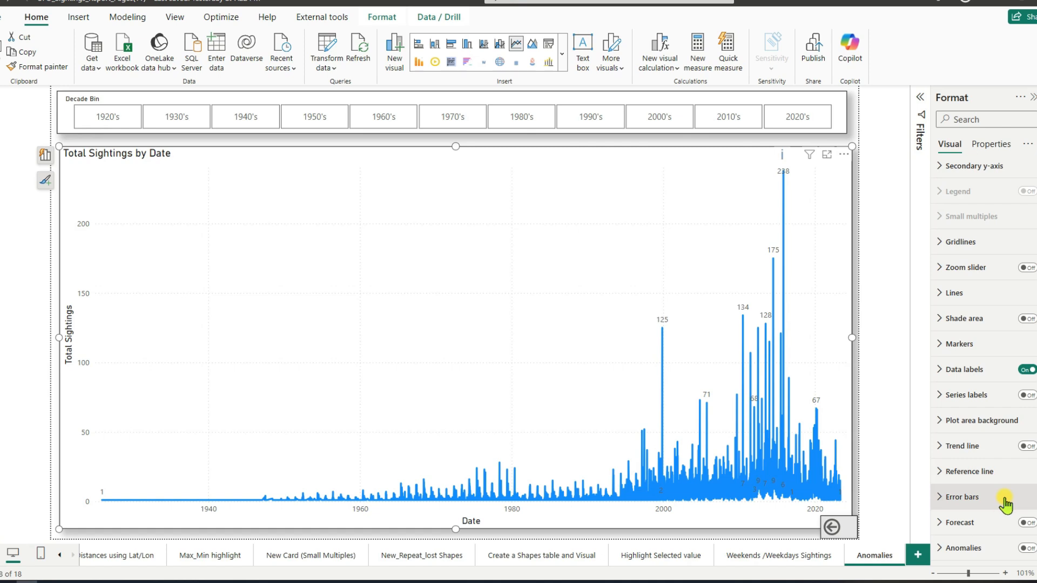
Turn on the chart's forecast and apply it with a forecast length of 100 months.
{"action": "left_click", "coordinate": [1027, 523]}
{"action": "left_click", "coordinate": [942, 528]}
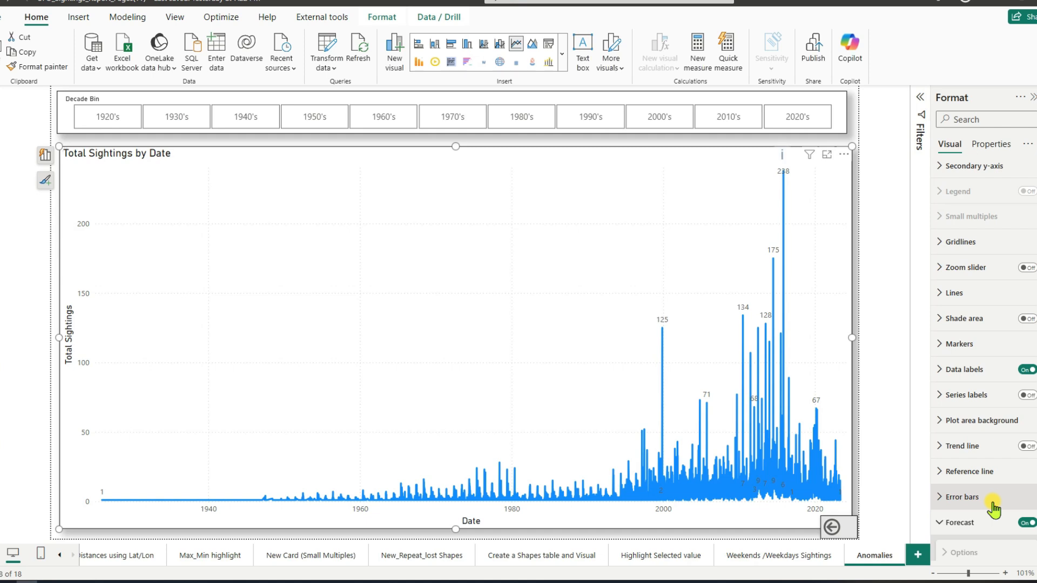
{"action": "scroll", "coordinate": [993, 507], "scroll_direction": "down", "scroll_amount": 3}
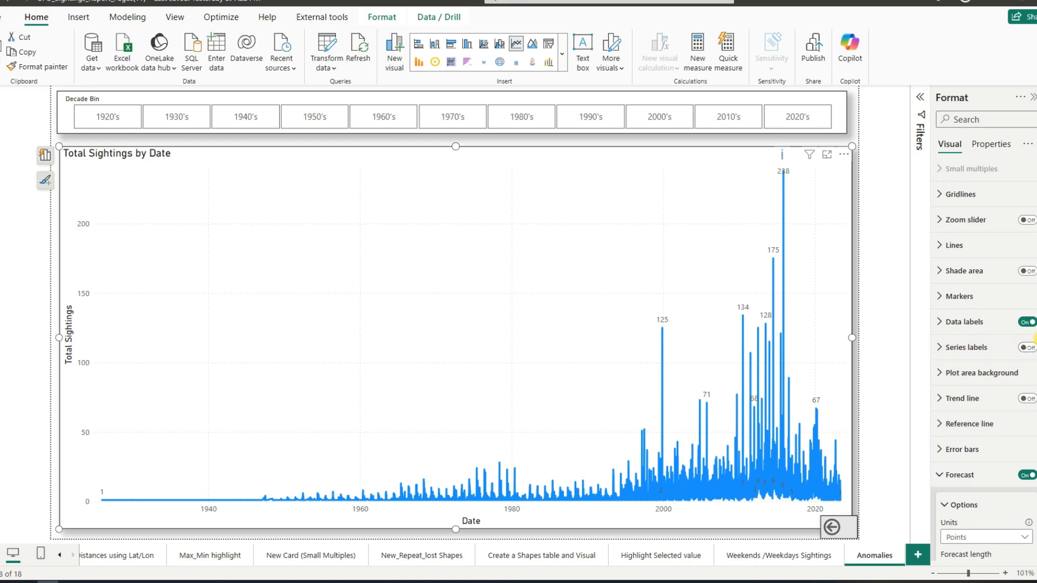
{"action": "left_click_drag", "start_coordinate": [1036, 351], "coordinate": [1036, 352]}
{"action": "scroll", "coordinate": [978, 384], "scroll_direction": "down", "scroll_amount": 2}
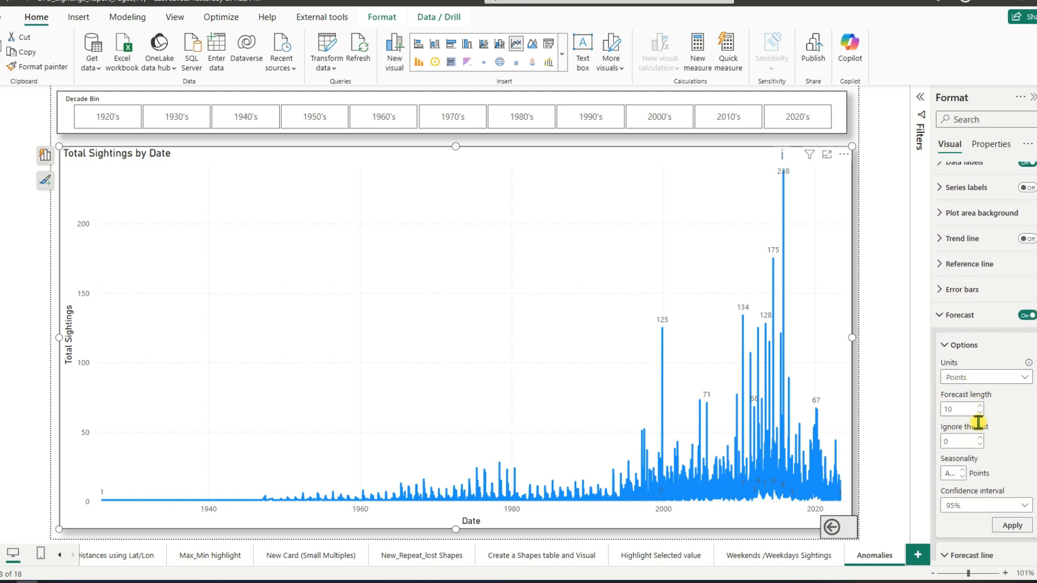
{"action": "left_click", "coordinate": [995, 380]}
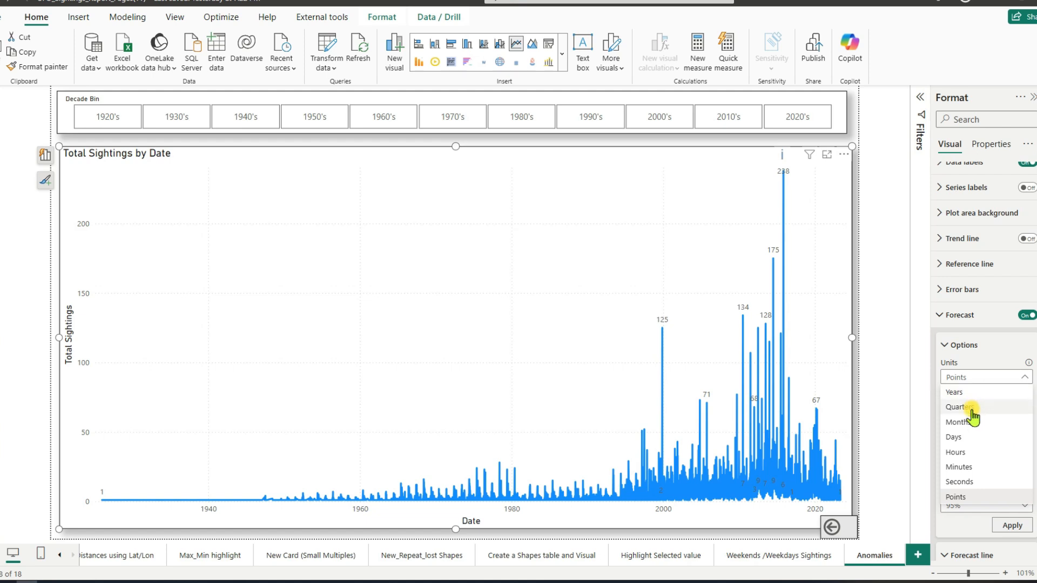
{"action": "left_click", "coordinate": [975, 441]}
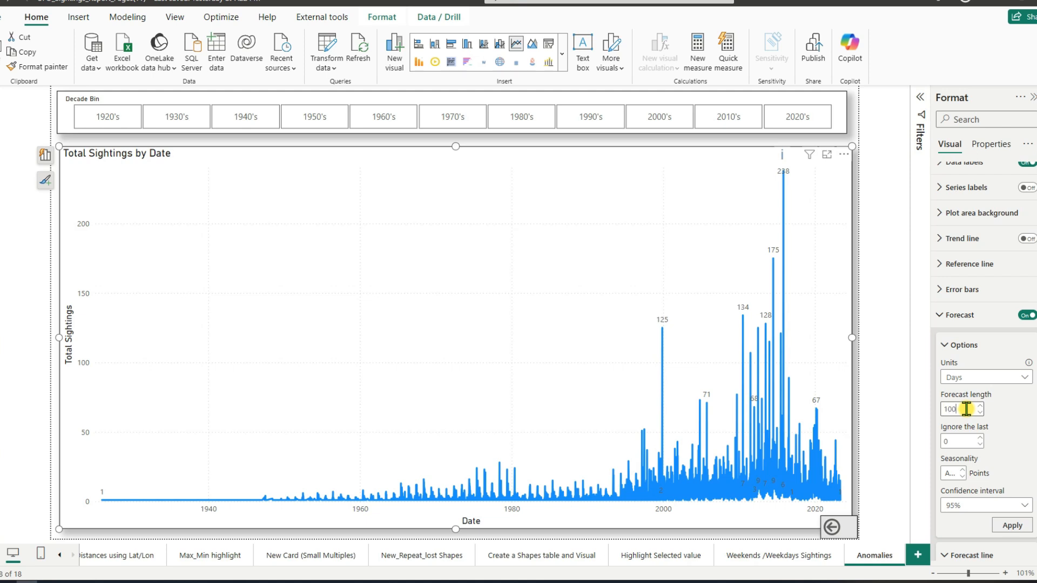
{"action": "left_click", "coordinate": [990, 380]}
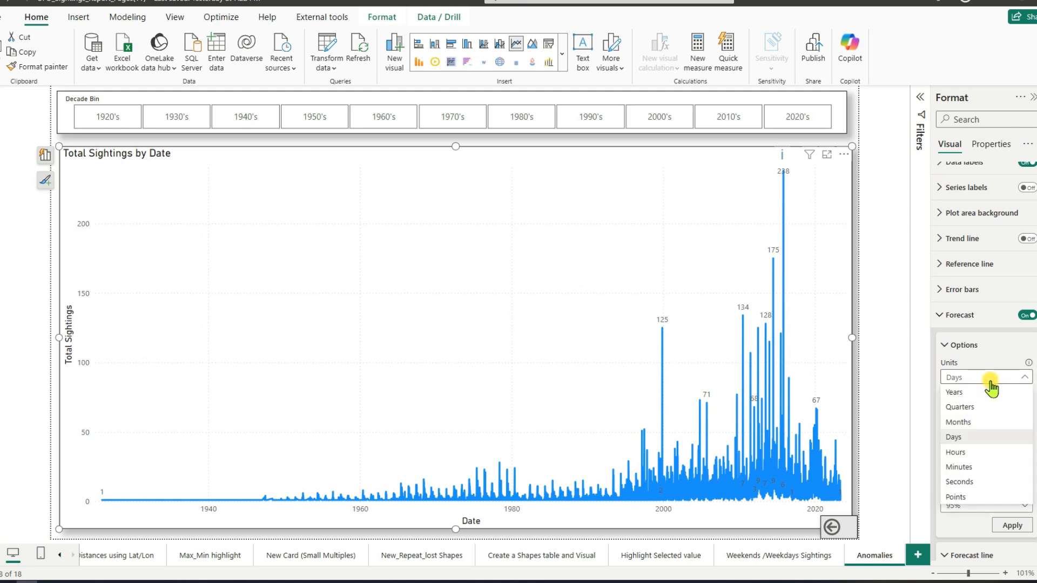
{"action": "left_click", "coordinate": [960, 423]}
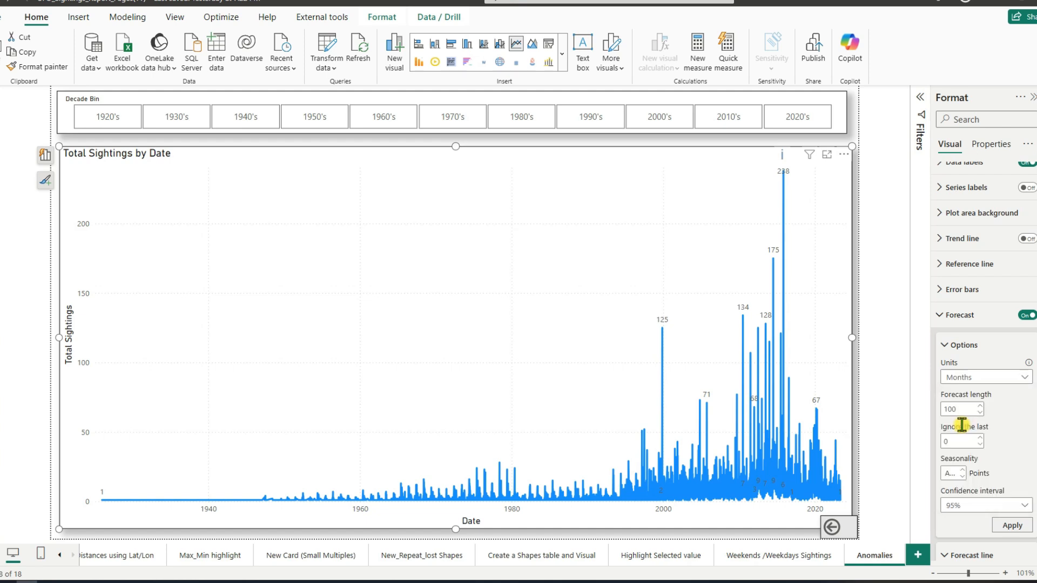
{"action": "left_click", "coordinate": [1020, 528]}
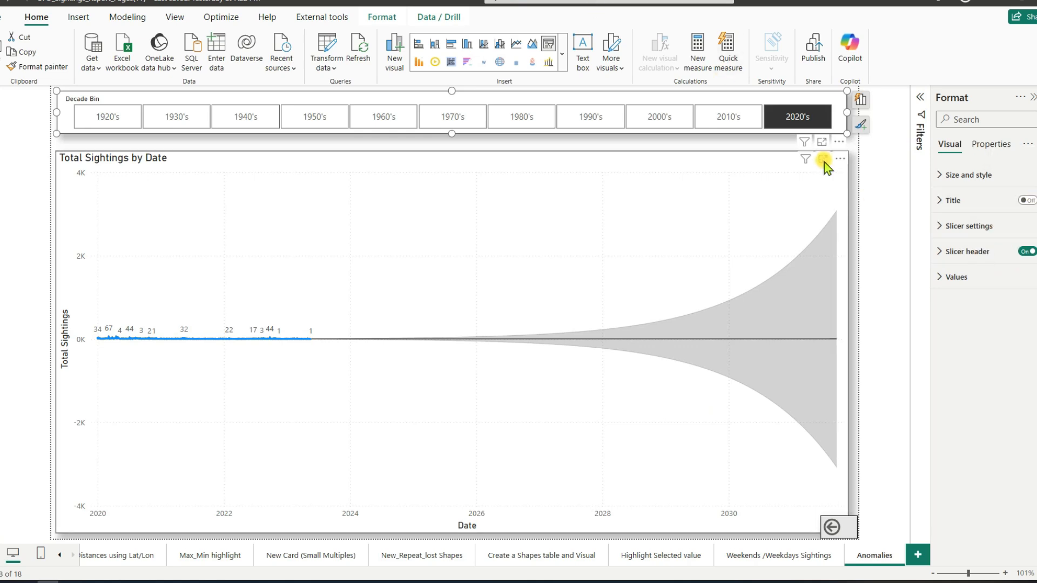
Filter the Total Sightings by Date chart to the 2010's decade and dismiss the significant data points notice.
{"action": "left_click", "coordinate": [722, 162]}
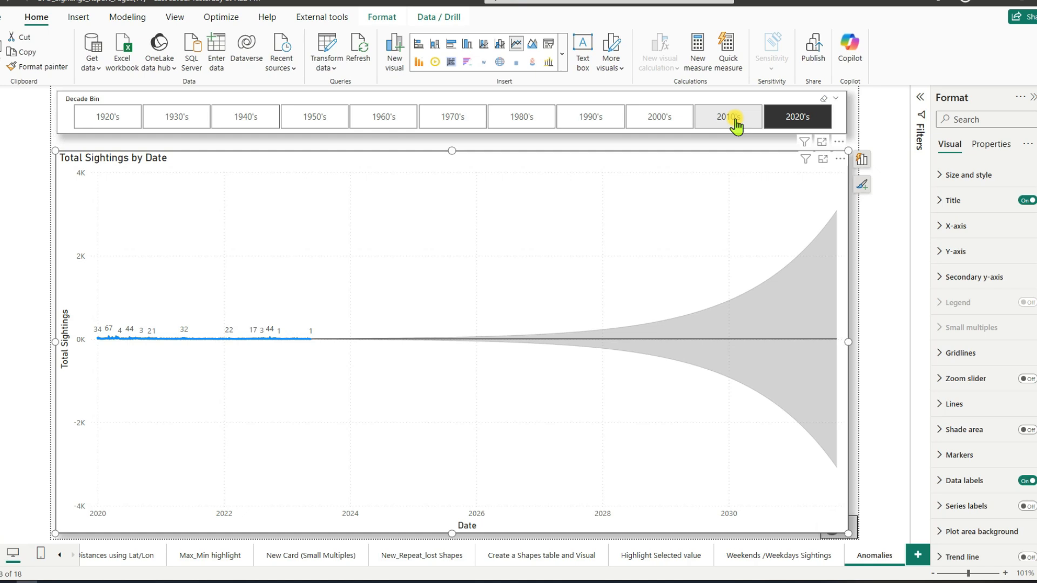
{"action": "left_click", "coordinate": [737, 126]}
{"action": "left_click", "coordinate": [736, 125]}
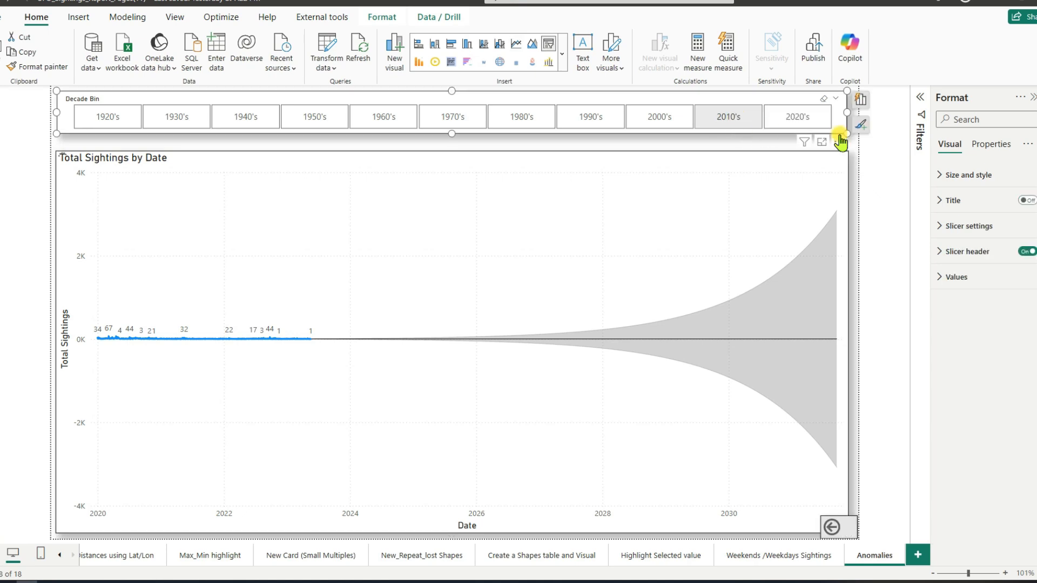
{"action": "left_click", "coordinate": [778, 157]}
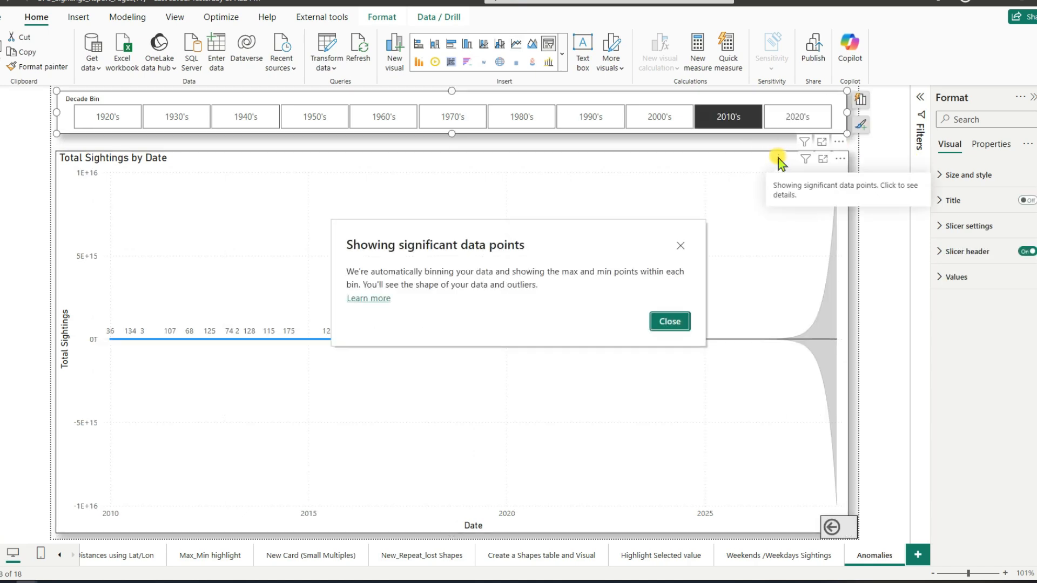
{"action": "left_click", "coordinate": [670, 321]}
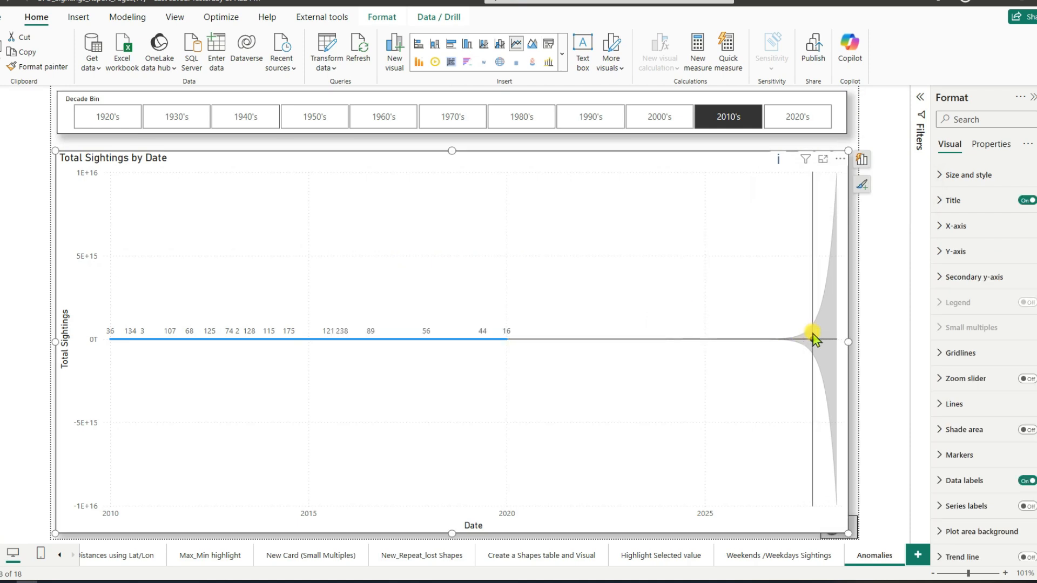
Set the forecast units to Years with a length of 10, ignoring the last 2.
{"action": "mouse_move", "coordinate": [821, 335]}
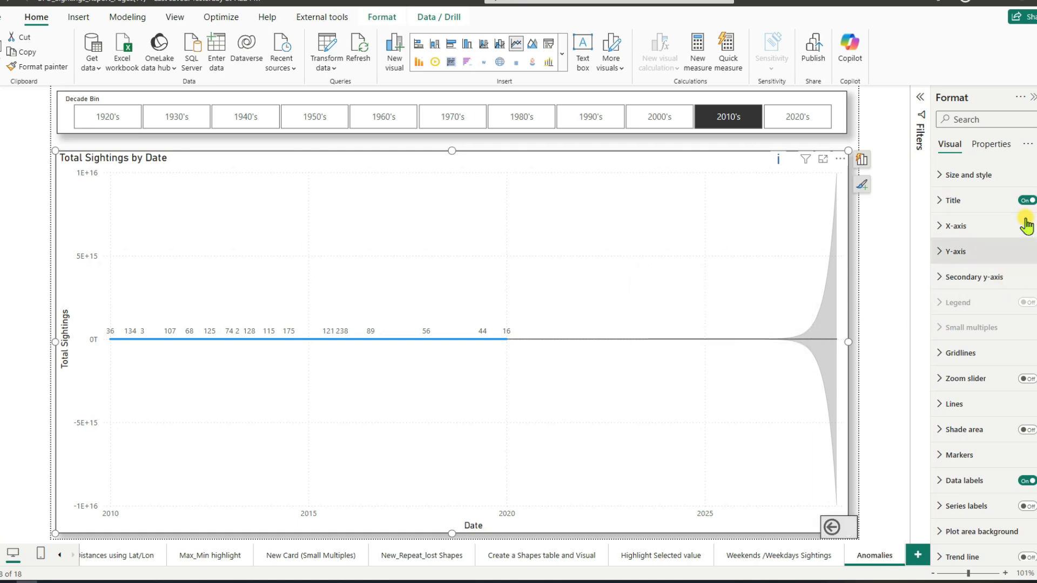
{"action": "scroll", "coordinate": [1028, 302], "scroll_direction": "down", "scroll_amount": 2}
{"action": "scroll", "coordinate": [1032, 306], "scroll_direction": "down", "scroll_amount": 10}
{"action": "scroll", "coordinate": [1033, 409], "scroll_direction": "down", "scroll_amount": 1}
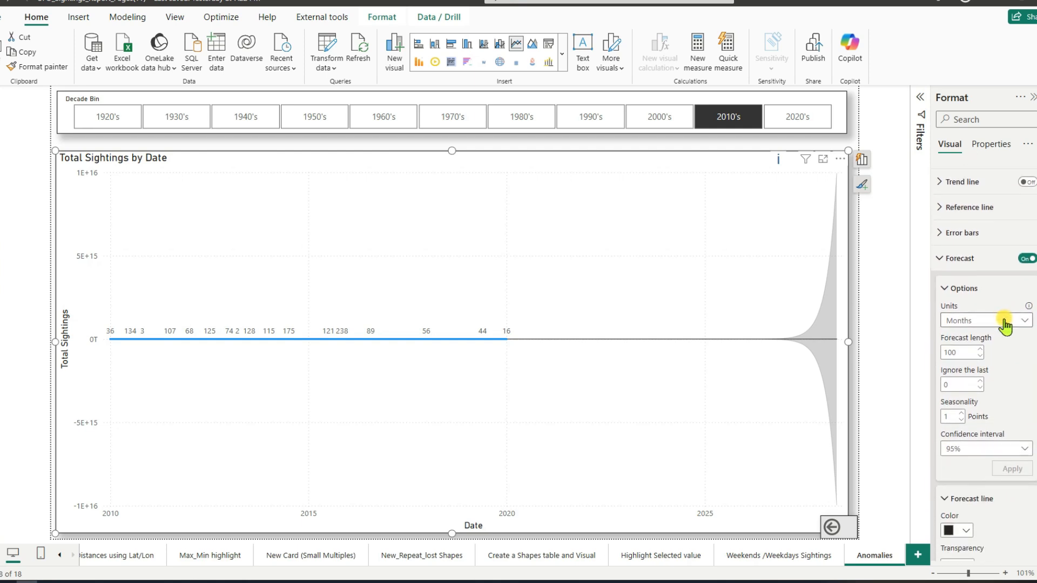
{"action": "left_click", "coordinate": [1004, 322]}
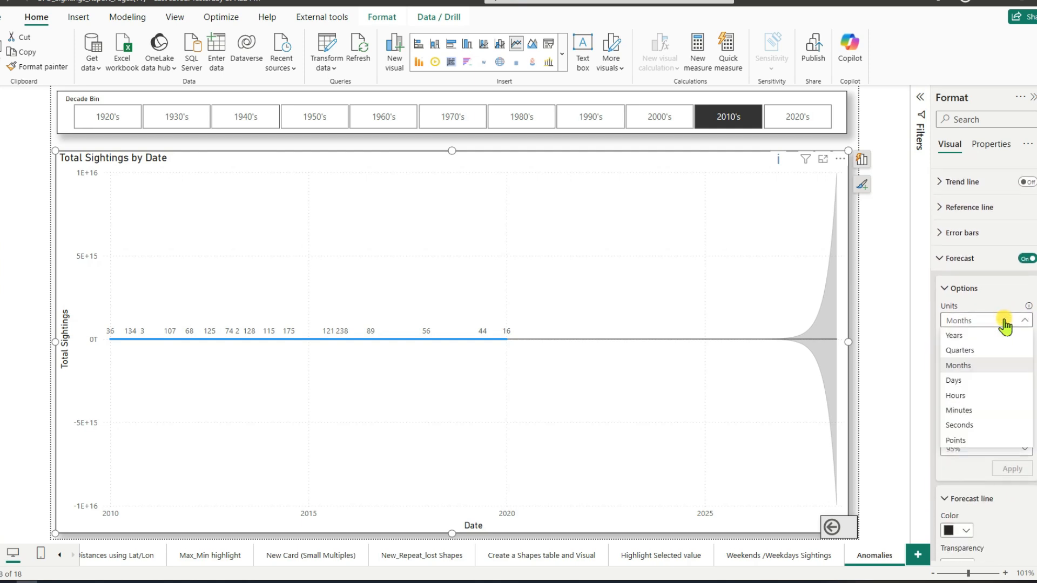
{"action": "left_click", "coordinate": [955, 337]}
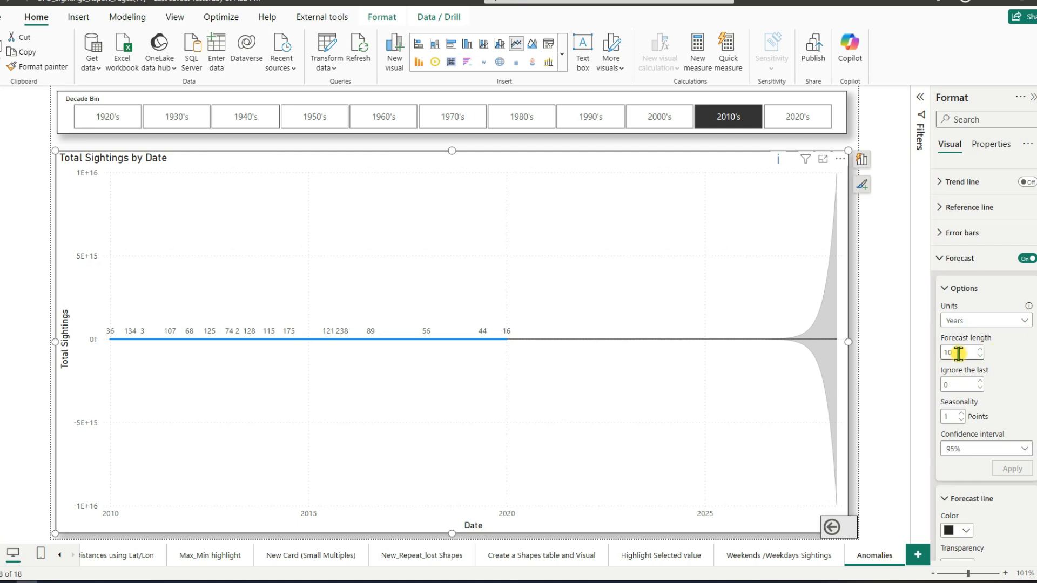
{"action": "left_click", "coordinate": [1003, 416]}
{"action": "double_click", "coordinate": [966, 384]}
{"action": "type", "text": "2"}
Review the forecast line and confidence shading settings and turn the forecast off.
{"action": "scroll", "coordinate": [988, 410], "scroll_direction": "down", "scroll_amount": 4}
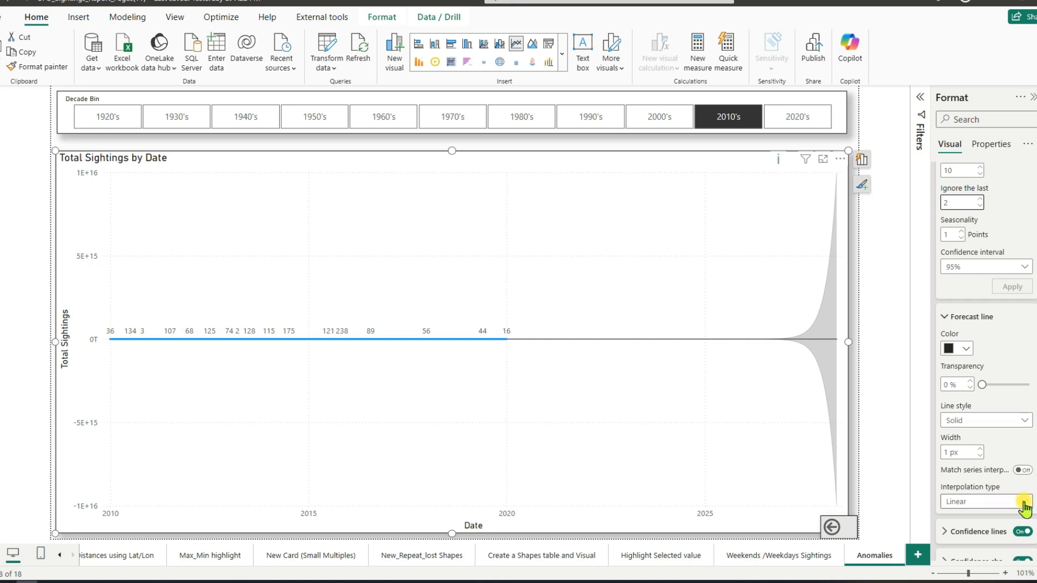
{"action": "scroll", "coordinate": [1021, 505], "scroll_direction": "down", "scroll_amount": 2}
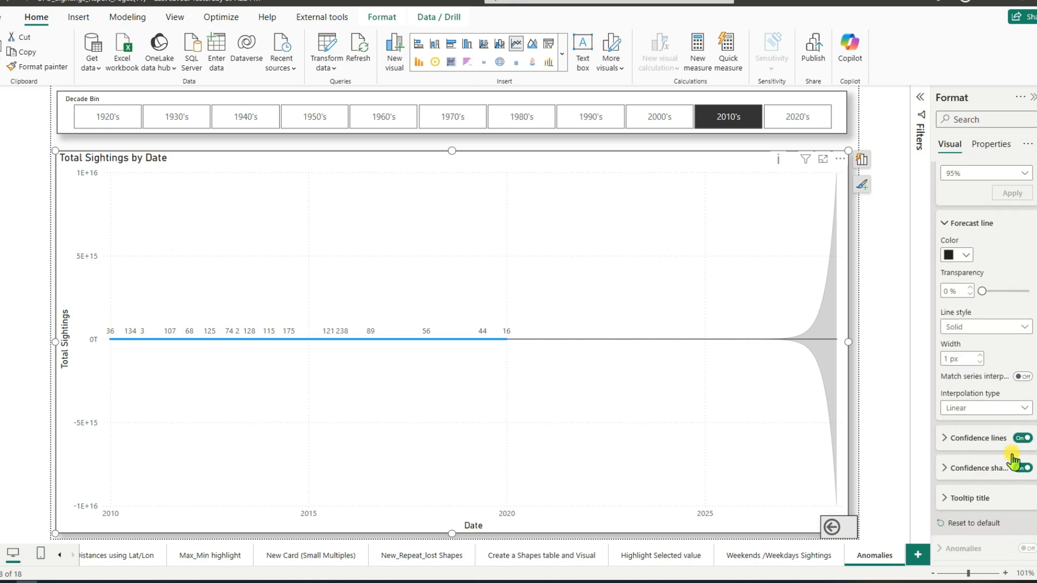
{"action": "left_click", "coordinate": [964, 469]}
{"action": "scroll", "coordinate": [1009, 489], "scroll_direction": "down", "scroll_amount": 2}
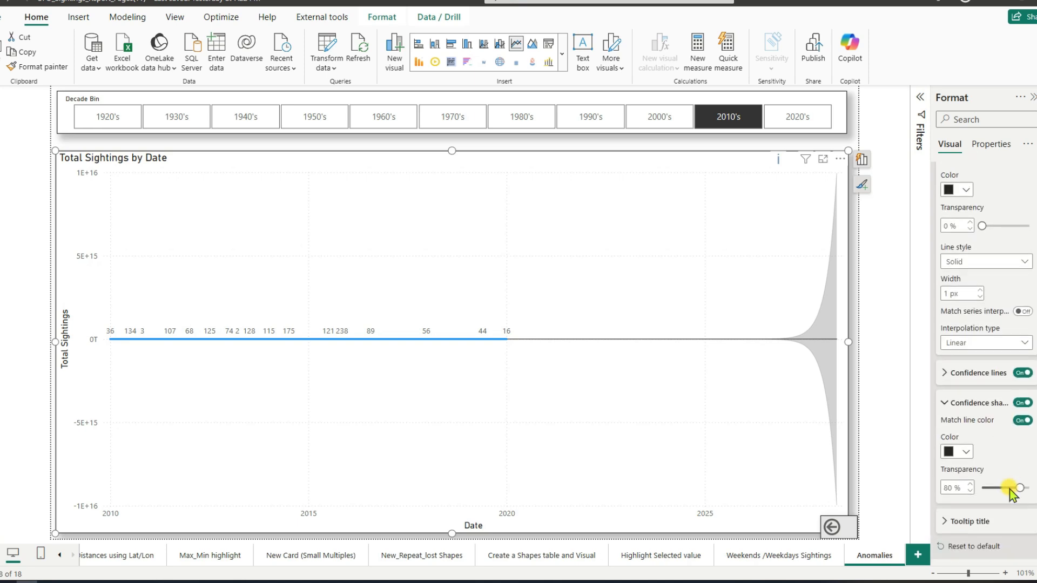
{"action": "scroll", "coordinate": [1003, 454], "scroll_direction": "up", "scroll_amount": 8}
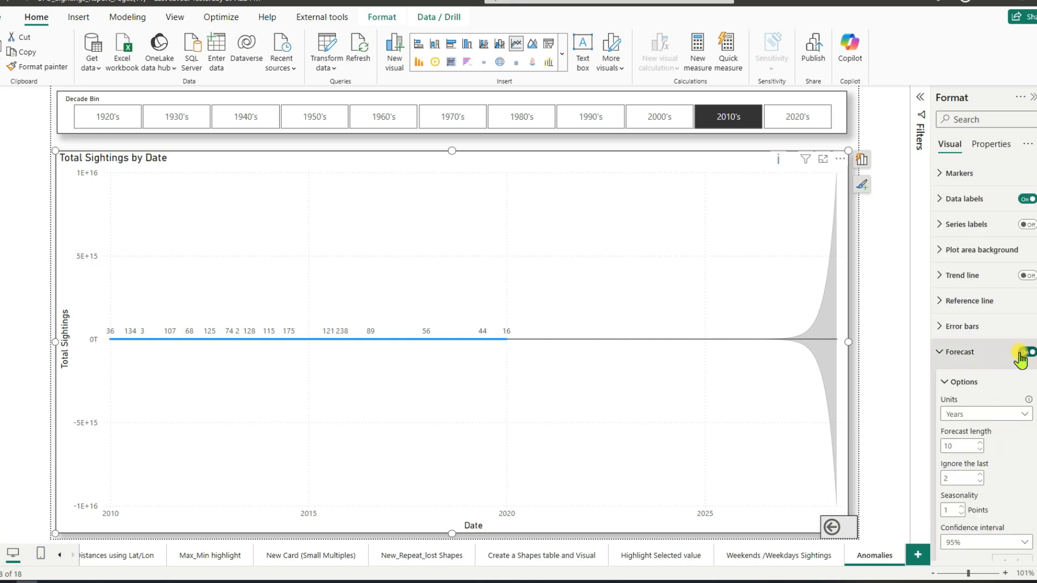
{"action": "left_click", "coordinate": [1025, 352]}
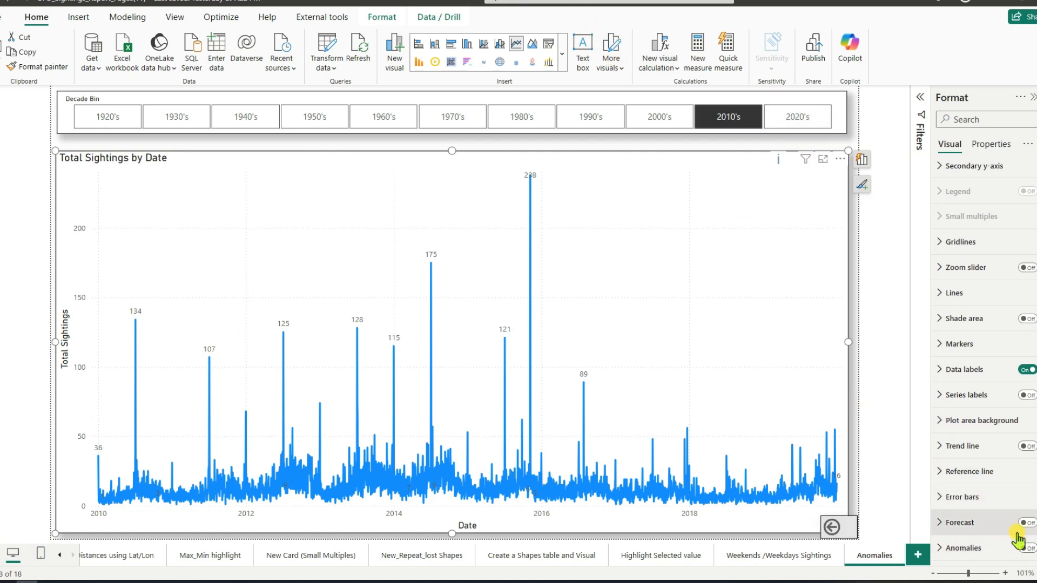
Turn on anomaly detection for the chart and check the expected range of an anomaly in late 2019.
{"action": "left_click", "coordinate": [1026, 548]}
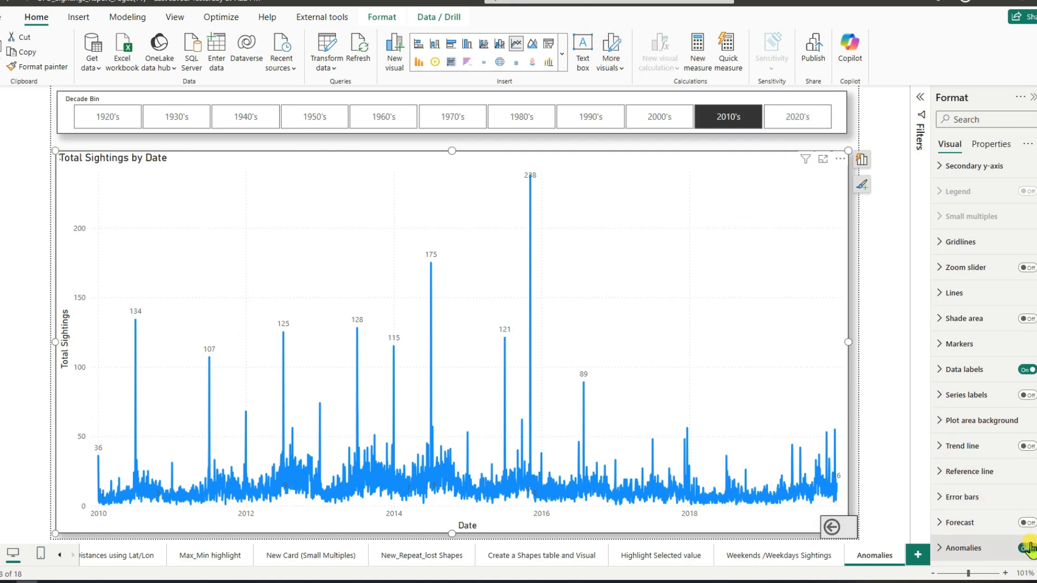
{"action": "left_click", "coordinate": [939, 549]}
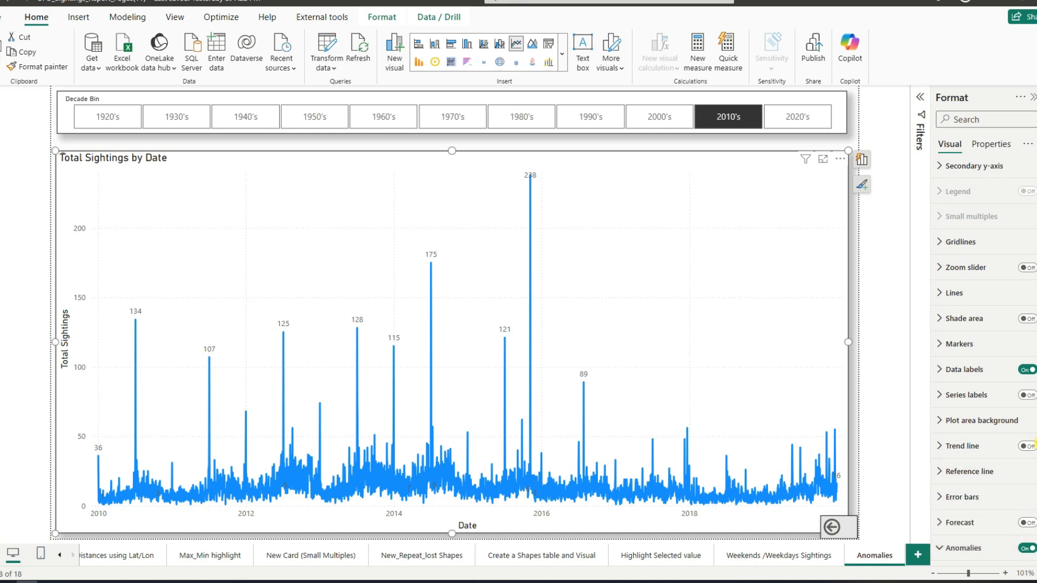
{"action": "left_click_drag", "start_coordinate": [1035, 444], "coordinate": [1036, 464]}
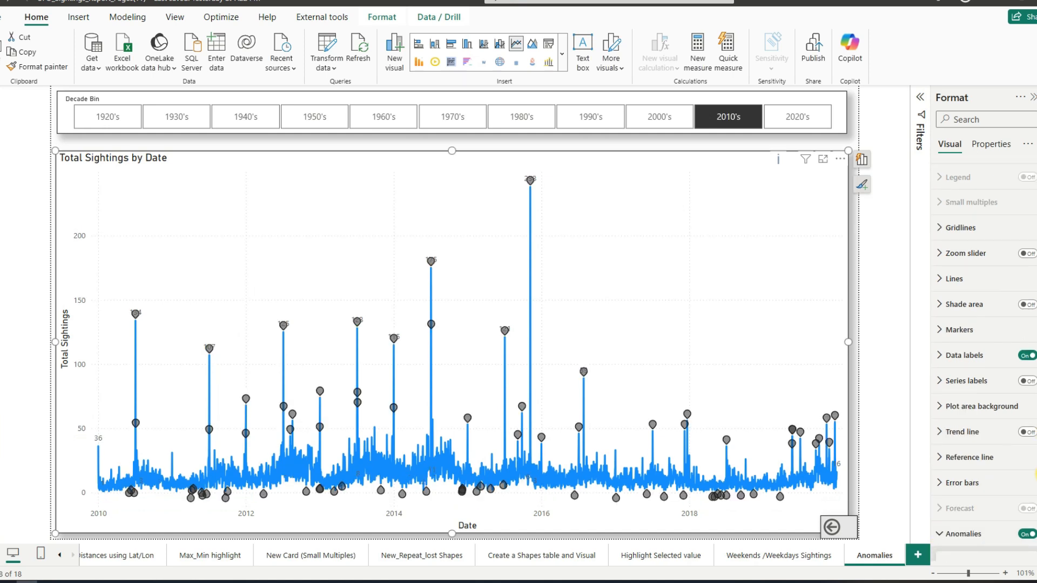
{"action": "mouse_move", "coordinate": [829, 422]}
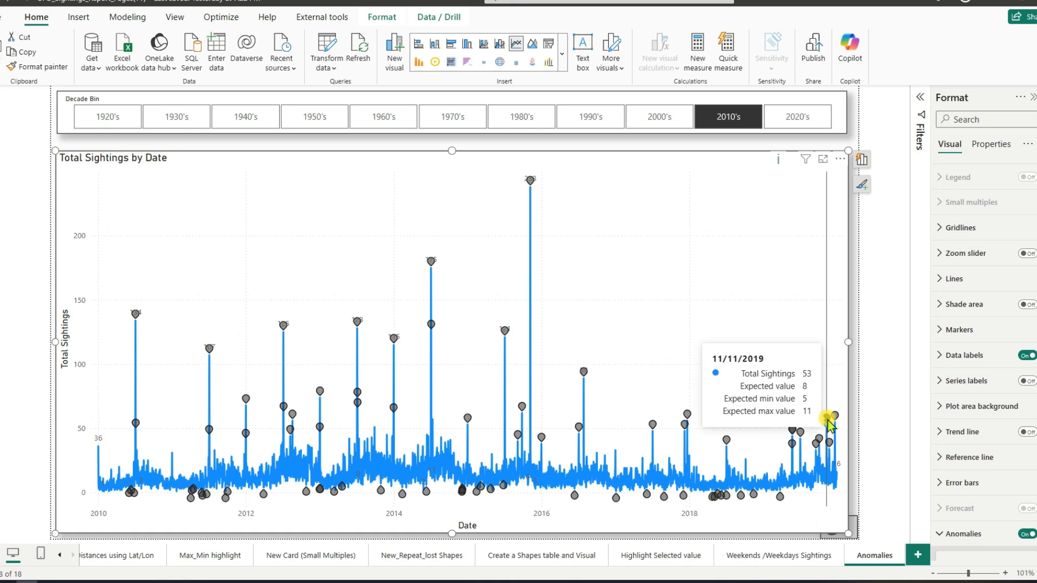
Change the anomaly marker shape to an upward triangle.
{"action": "scroll", "coordinate": [1017, 475], "scroll_direction": "down", "scroll_amount": 5}
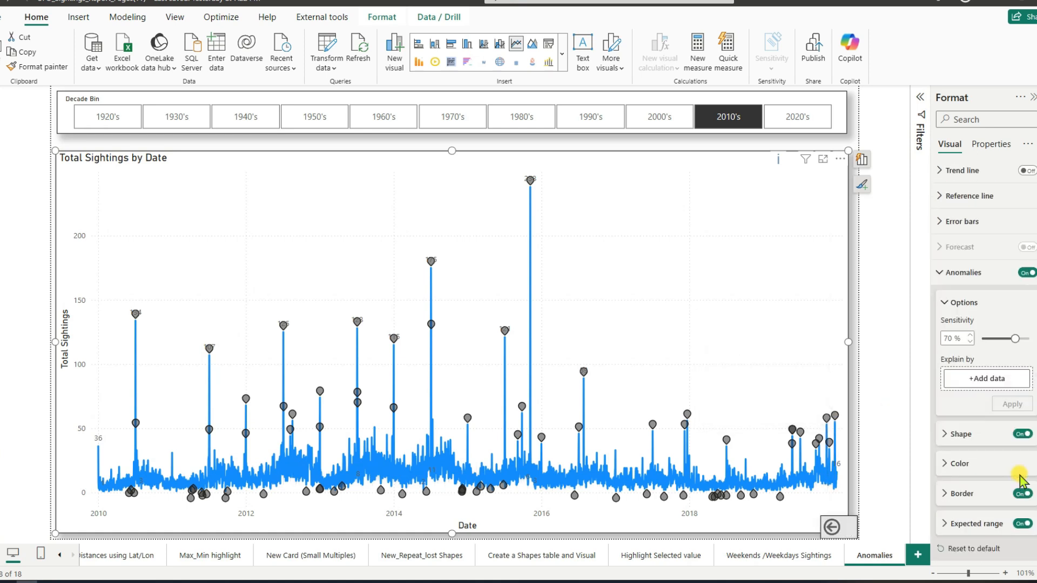
{"action": "left_click", "coordinate": [945, 435]}
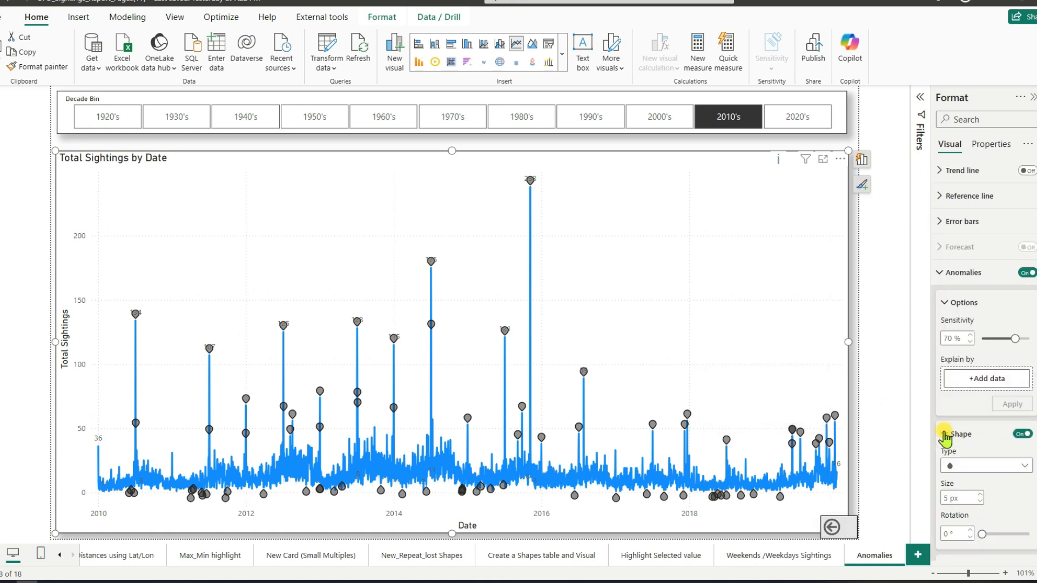
{"action": "left_click", "coordinate": [970, 466]}
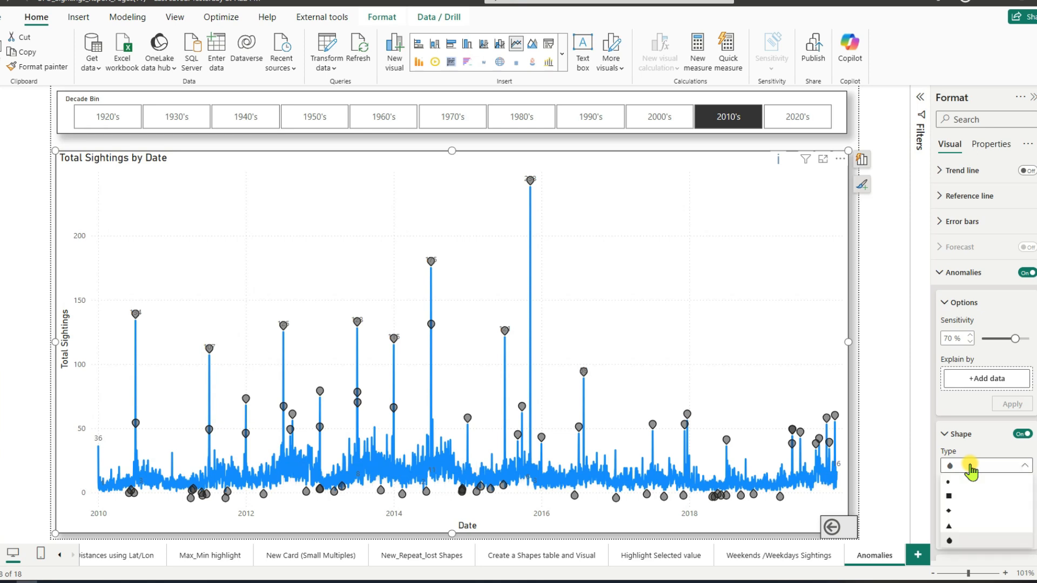
{"action": "left_click", "coordinate": [952, 527]}
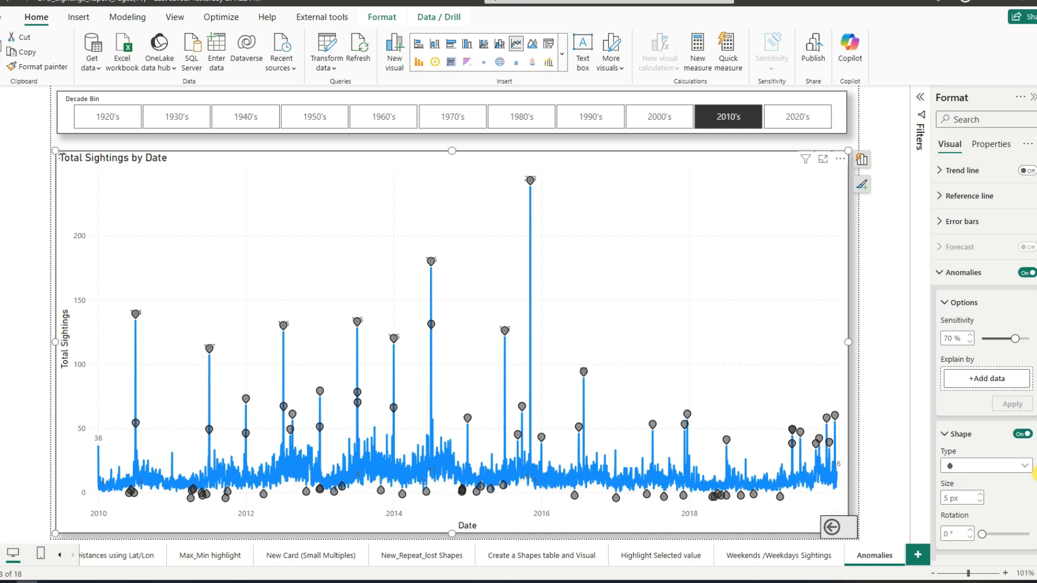
Set the anomaly marker color to the yellow shade from the recent colors.
{"action": "scroll", "coordinate": [1033, 475], "scroll_direction": "down", "scroll_amount": 3}
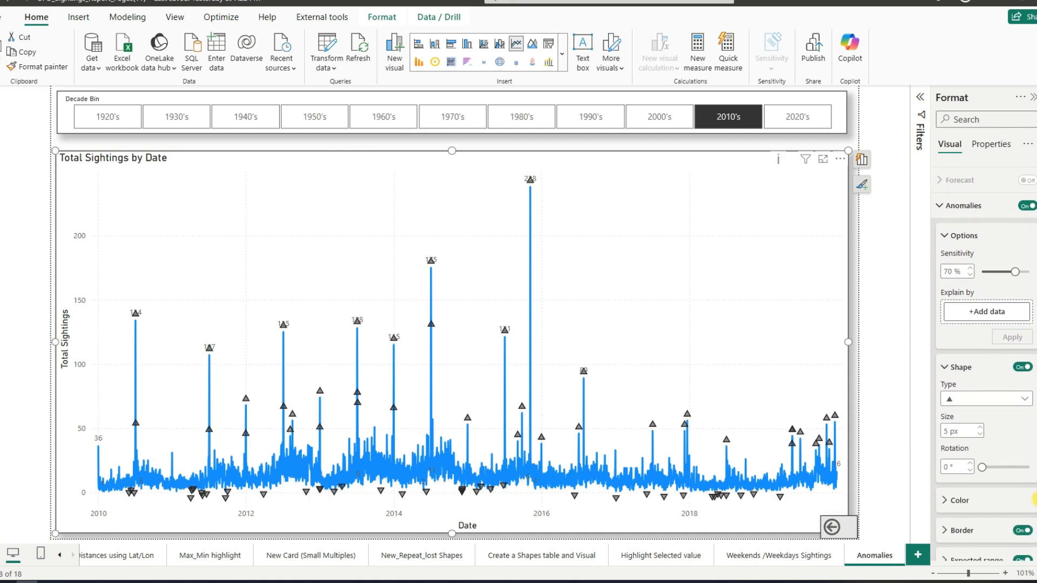
{"action": "scroll", "coordinate": [1033, 496], "scroll_direction": "down", "scroll_amount": 1}
{"action": "left_click", "coordinate": [952, 475]}
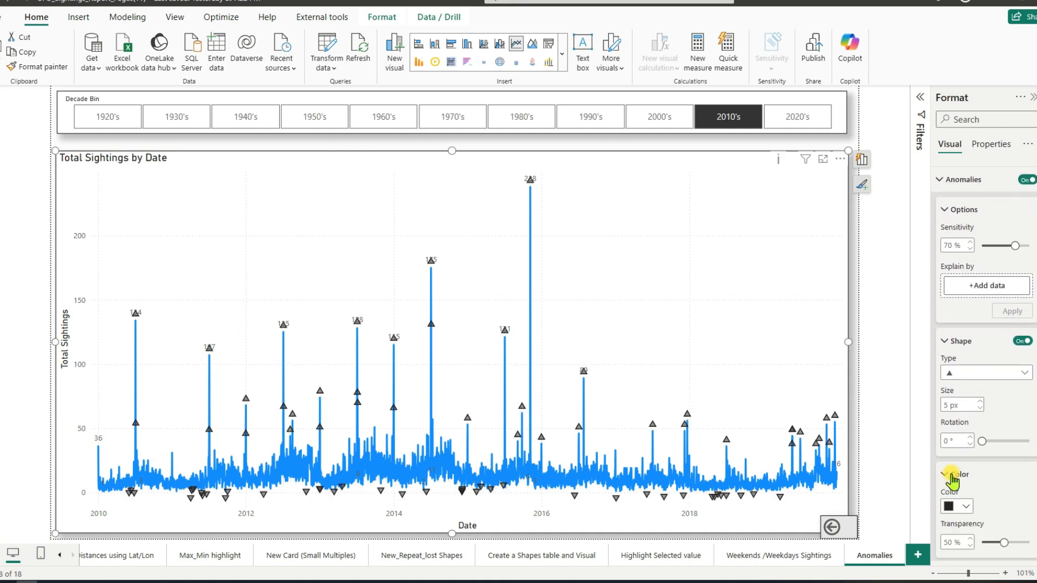
{"action": "left_click", "coordinate": [962, 508]}
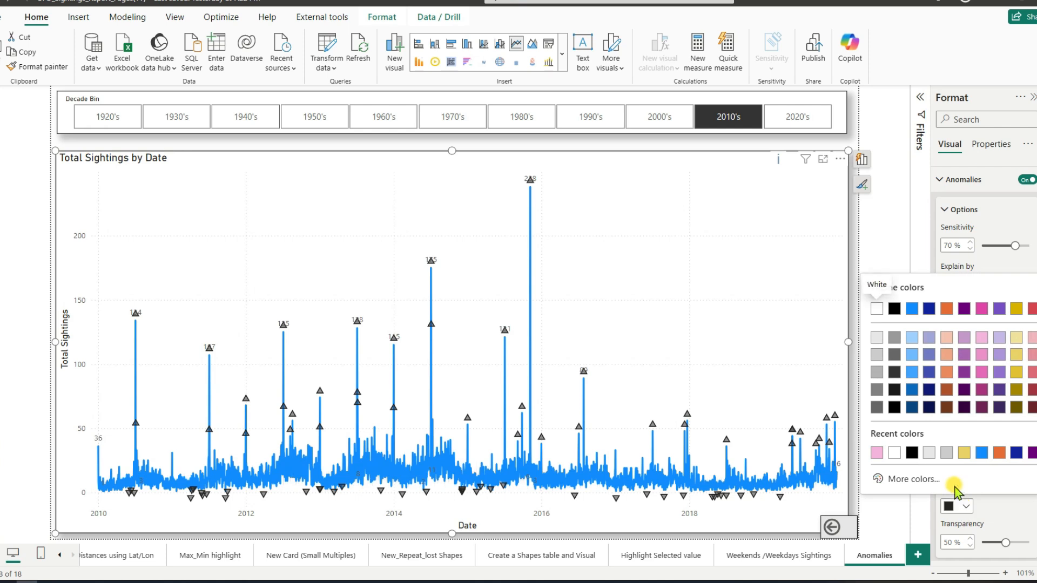
{"action": "left_click", "coordinate": [964, 453]}
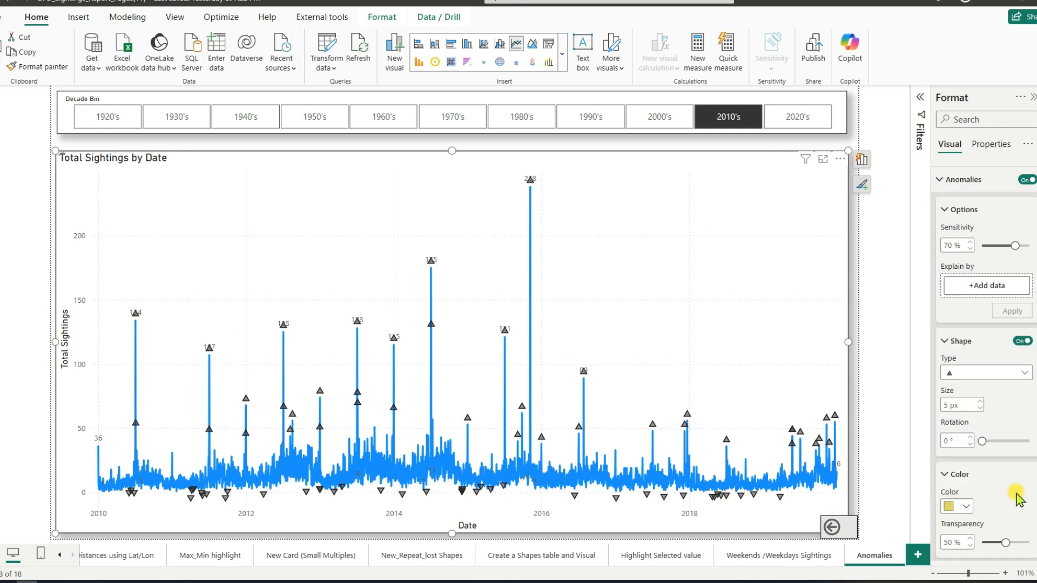
Set the transparency of the anomalies' expected range to 70%.
{"action": "scroll", "coordinate": [1026, 487], "scroll_direction": "down", "scroll_amount": 3}
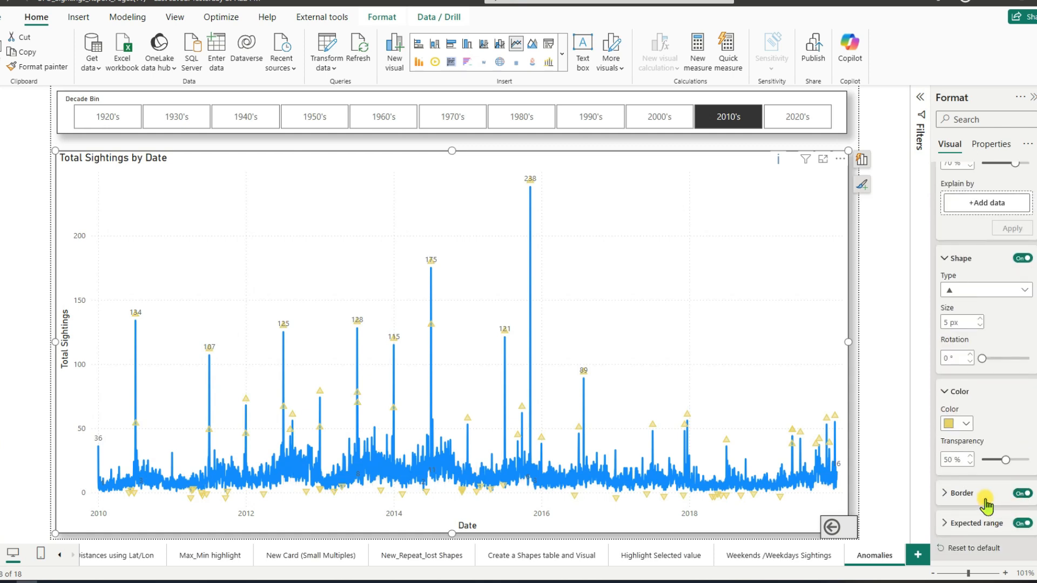
{"action": "left_click", "coordinate": [978, 524]}
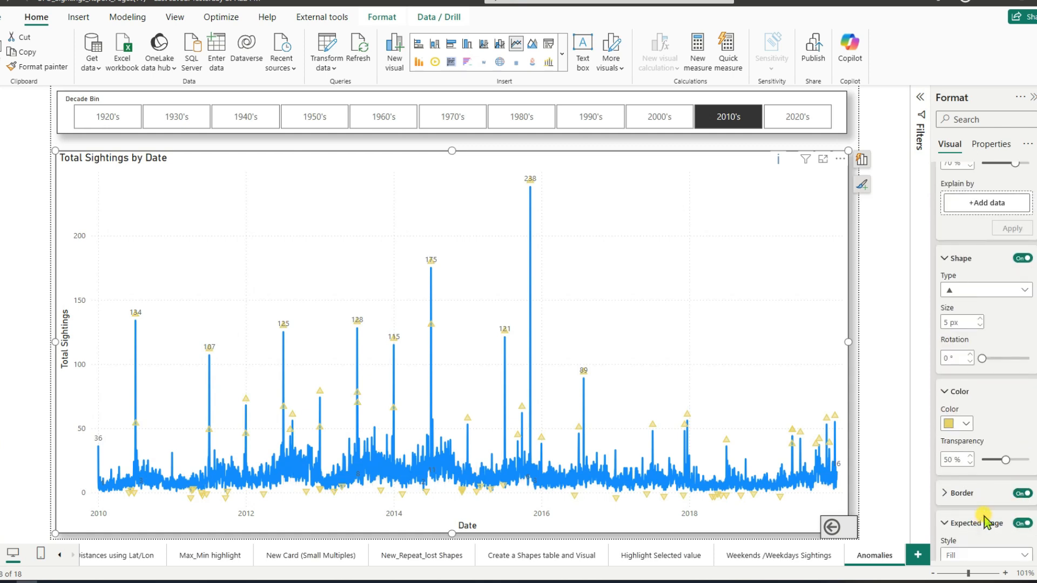
{"action": "scroll", "coordinate": [984, 520], "scroll_direction": "down", "scroll_amount": 3}
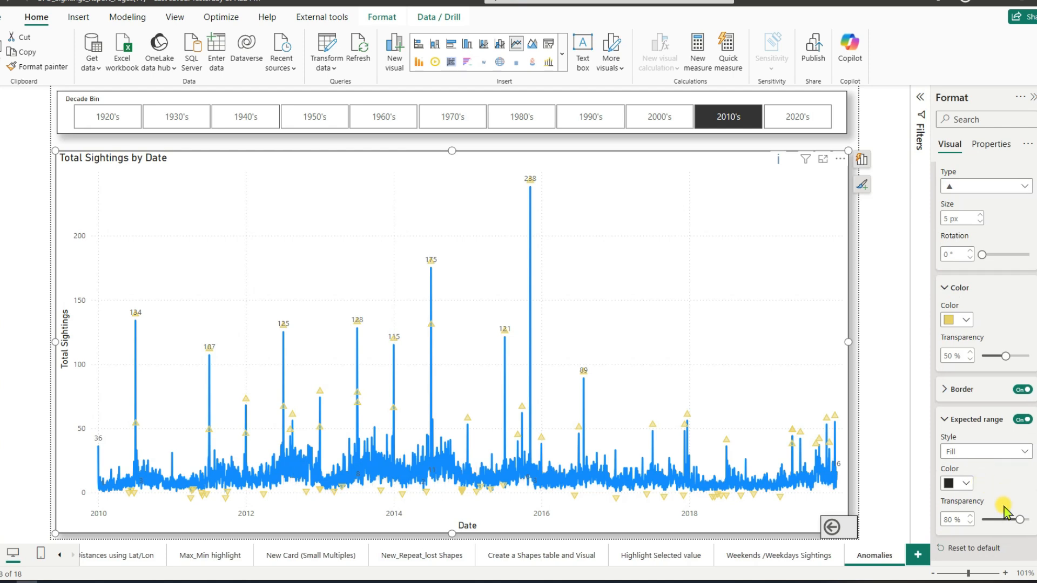
{"action": "left_click_drag", "start_coordinate": [1017, 517], "coordinate": [1003, 519]}
{"action": "left_click_drag", "start_coordinate": [1018, 517], "coordinate": [1014, 521]}
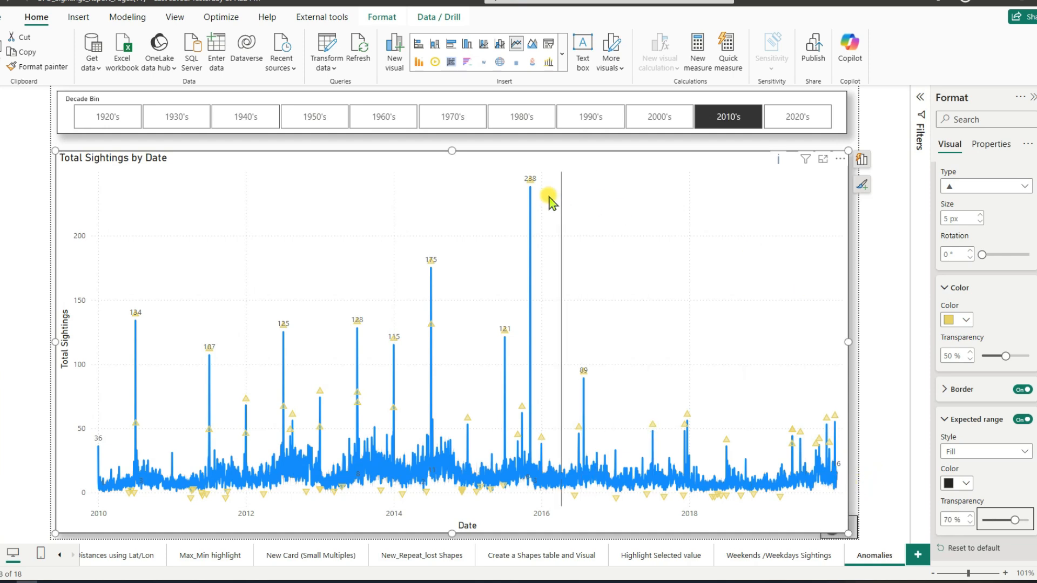
Examine the possible explanations for the anomalies on 11/7/2015 and 7/4/2011 in the Total Sightings by Date chart.
{"action": "mouse_move", "coordinate": [532, 184]}
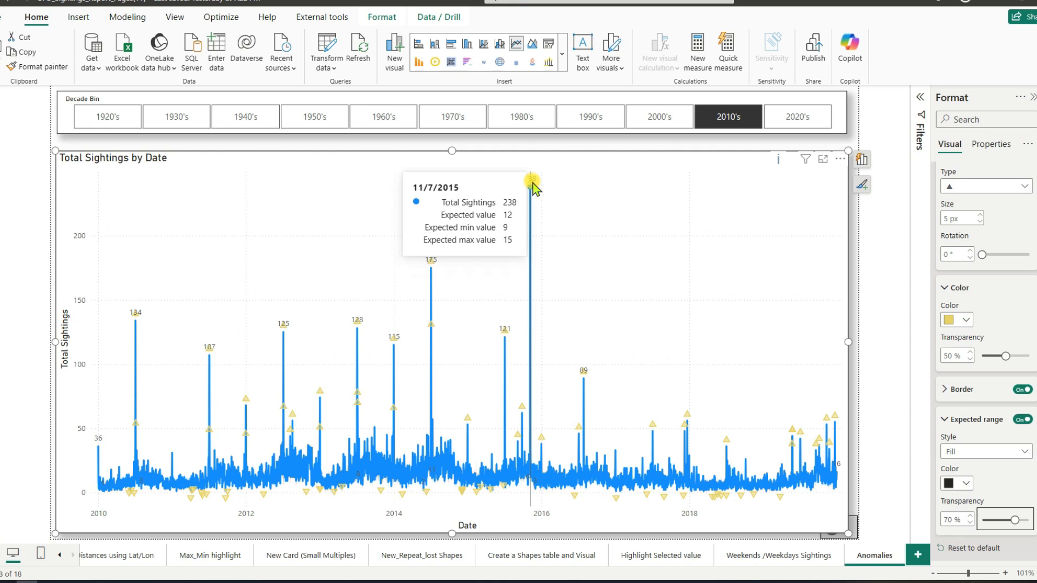
{"action": "left_click", "coordinate": [533, 185]}
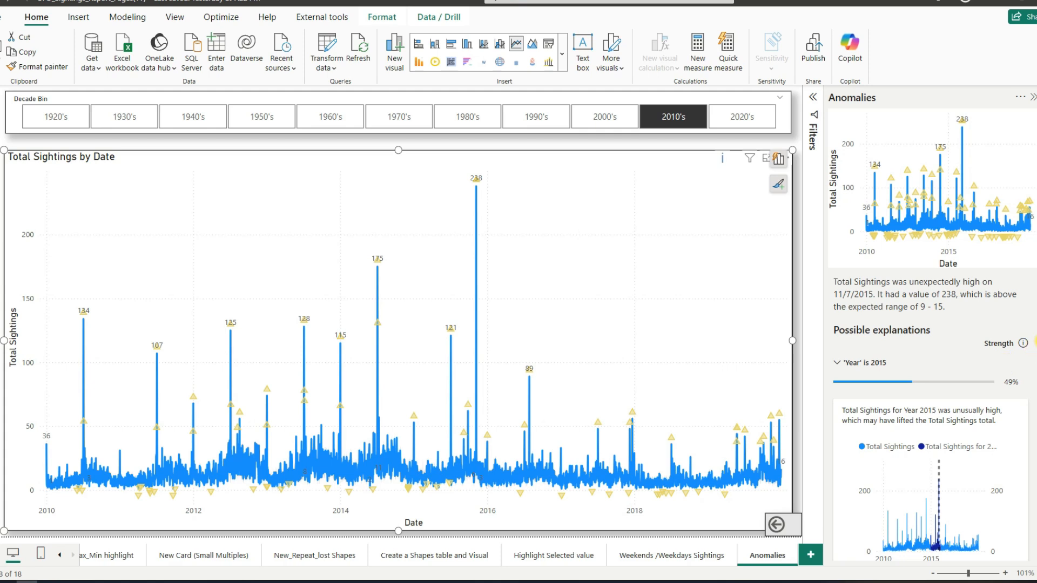
{"action": "mouse_move", "coordinate": [1035, 341]}
{"action": "left_mouse_down"}
{"action": "mouse_move", "coordinate": [1036, 504]}
{"action": "mouse_move", "coordinate": [1035, 341]}
{"action": "left_mouse_up"}
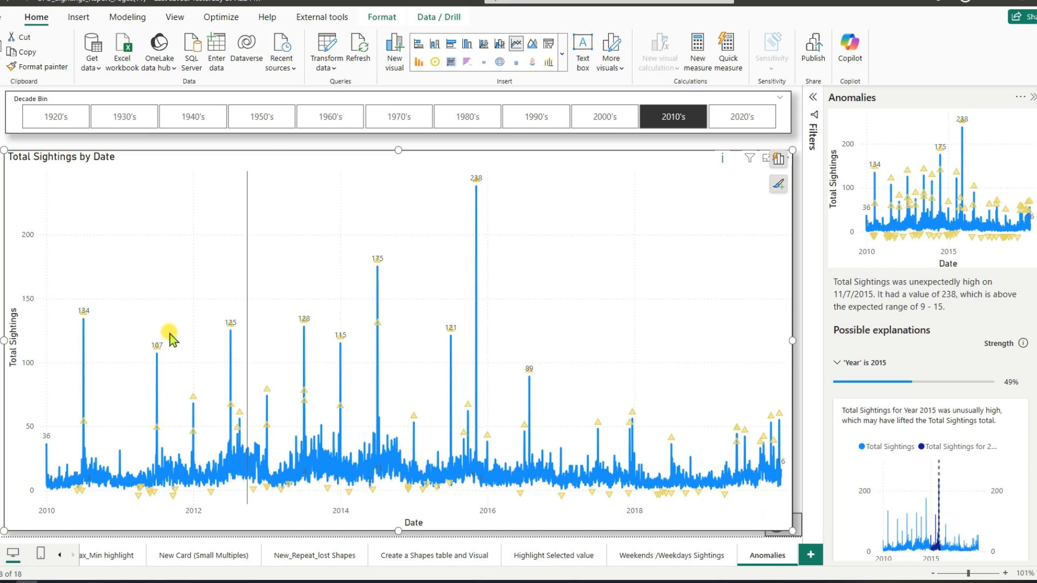
{"action": "mouse_move", "coordinate": [154, 353]}
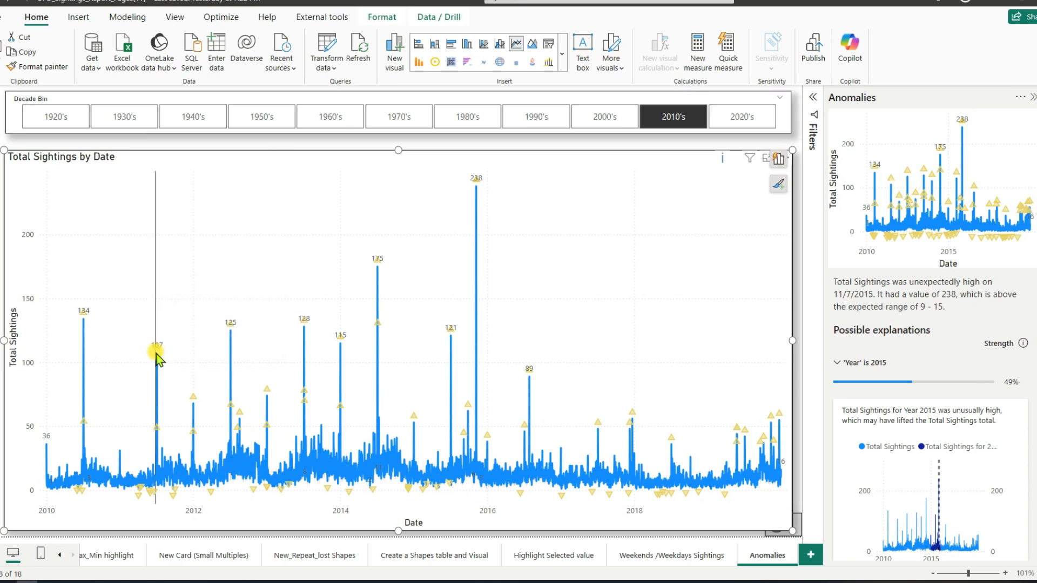
{"action": "left_click", "coordinate": [157, 352]}
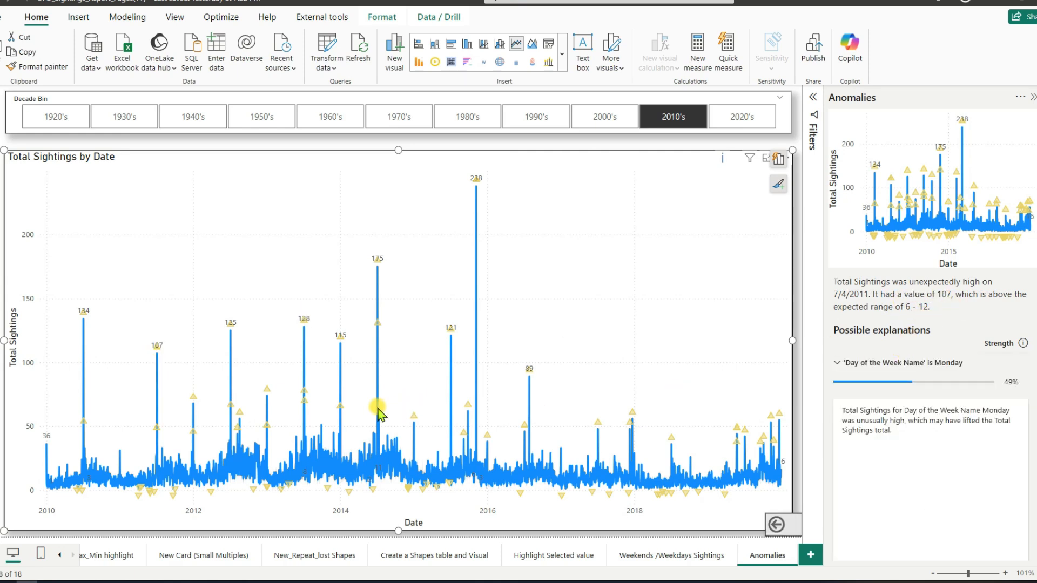
{"action": "mouse_move", "coordinate": [378, 413]}
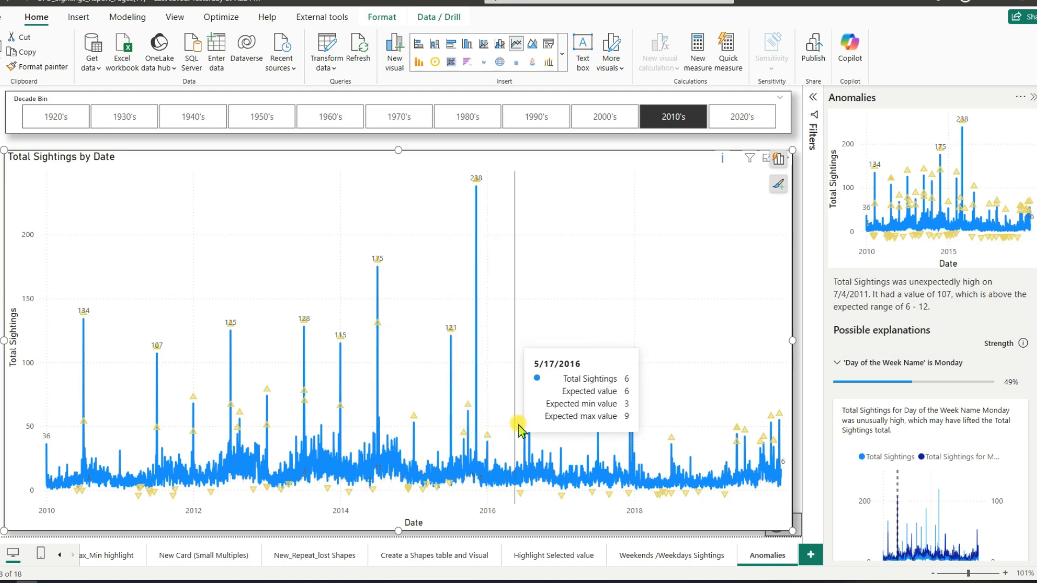
Filter the chart to the 1970's decade and review the possible explanations for the 6/15/1977 anomaly.
{"action": "left_click", "coordinate": [398, 130]}
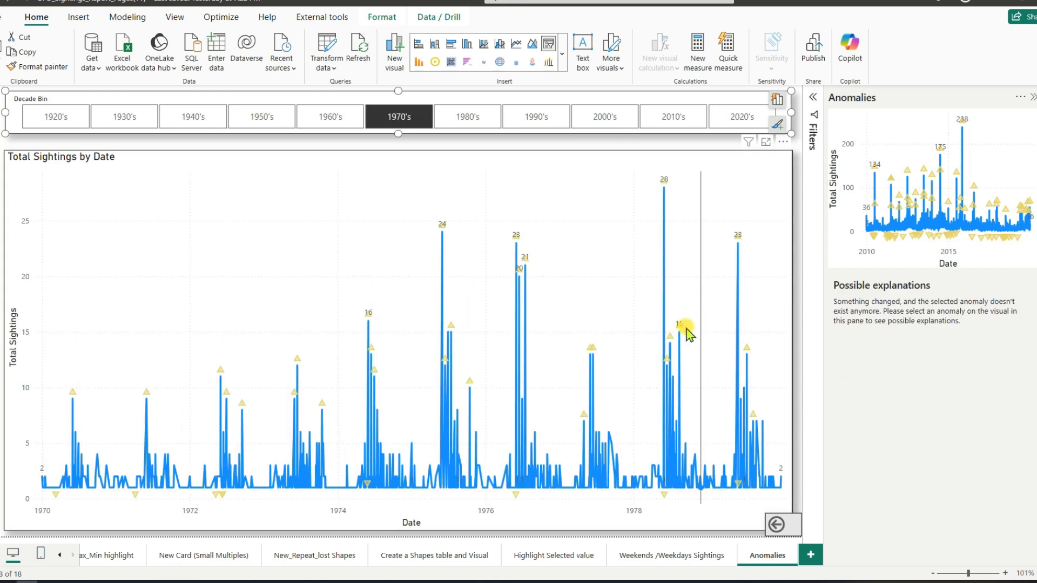
{"action": "left_click", "coordinate": [592, 348]}
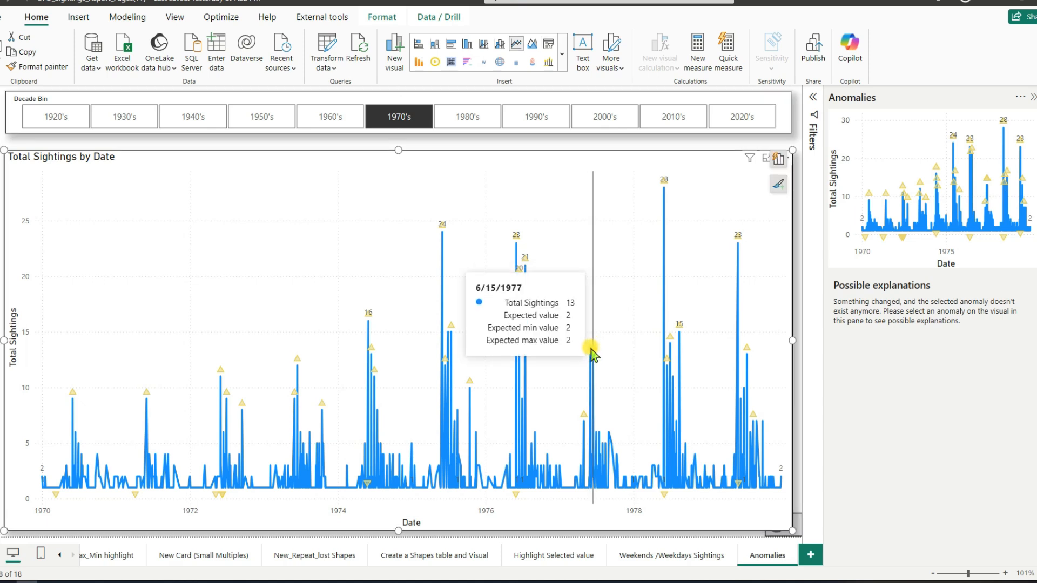
{"action": "left_click", "coordinate": [592, 348]}
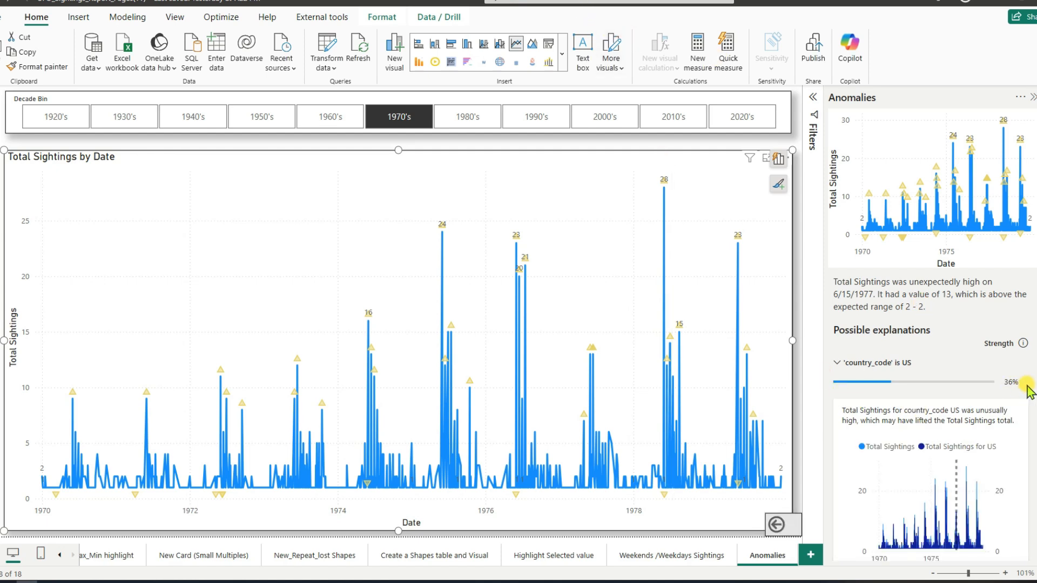
{"action": "scroll", "coordinate": [1034, 375], "scroll_direction": "down", "scroll_amount": 3}
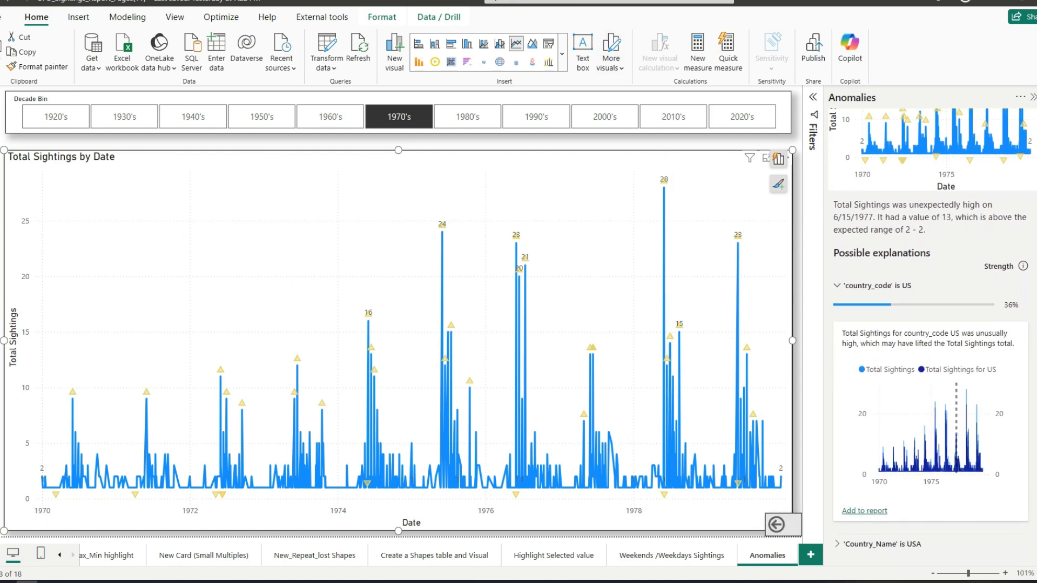
{"action": "scroll", "coordinate": [932, 334], "scroll_direction": "down", "scroll_amount": 1}
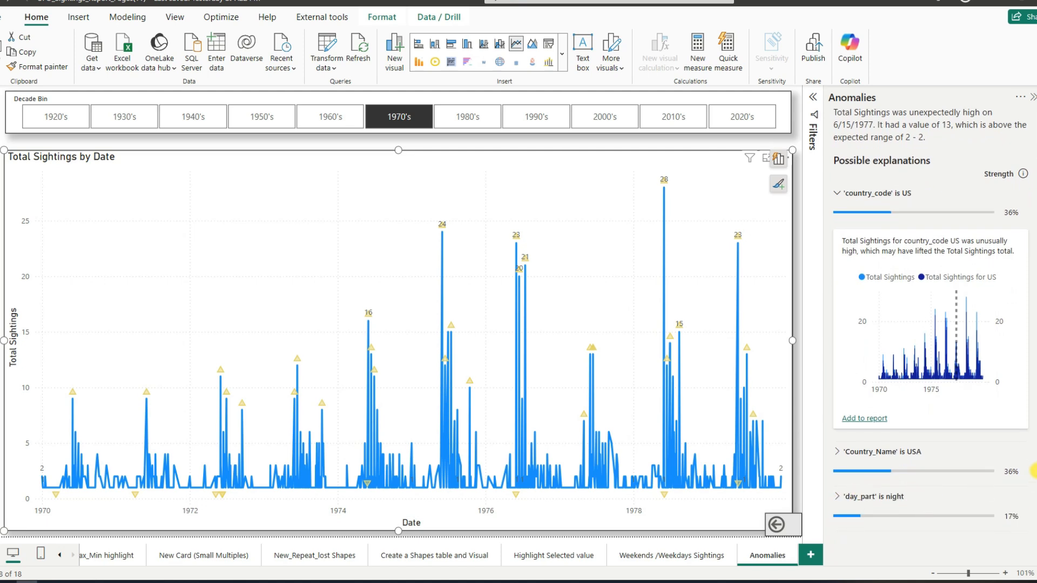
{"action": "left_click_drag", "start_coordinate": [1035, 465], "coordinate": [1036, 345]}
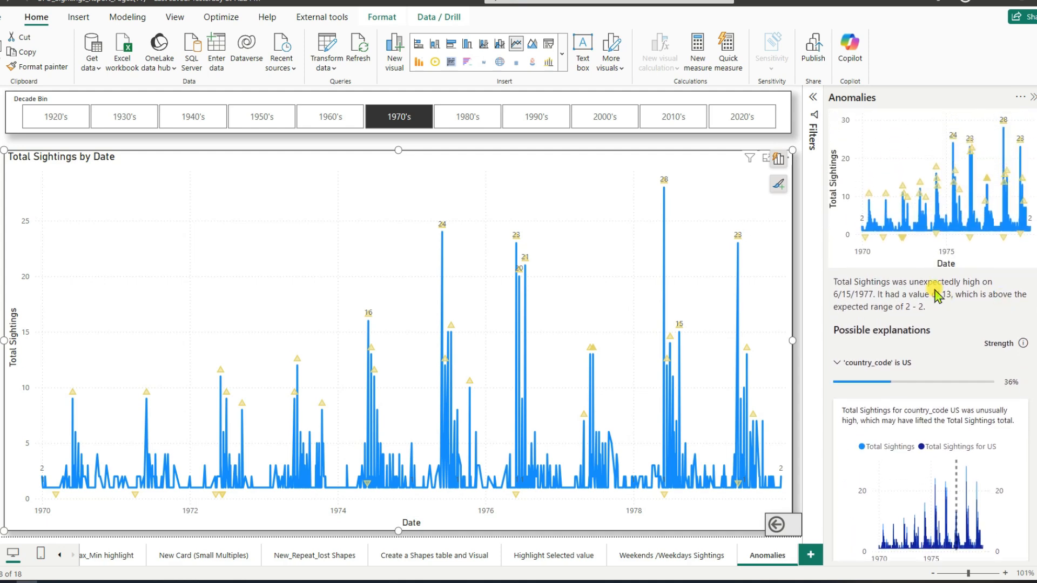